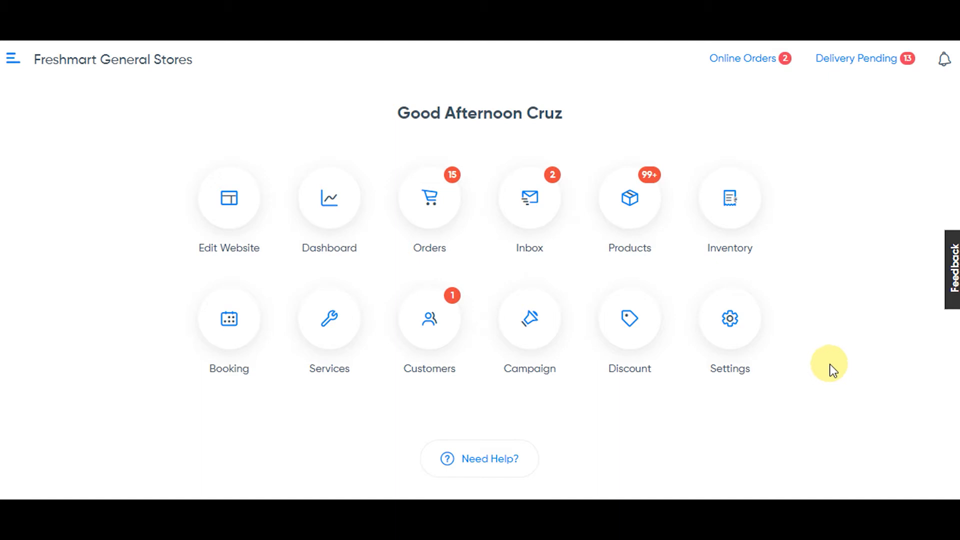
- Open the enquiry form list in the custom fields settings and start adding a new form
left_click(745, 316)
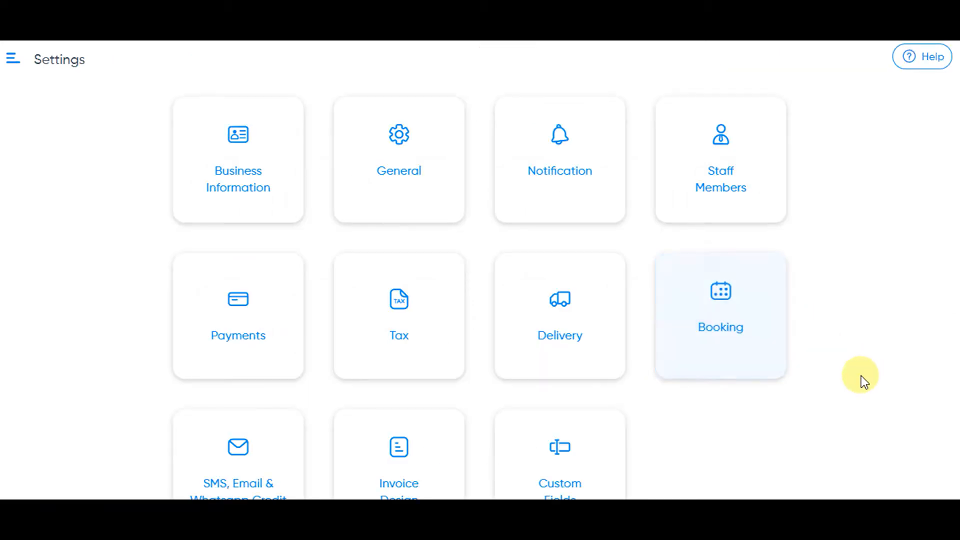
scroll(856, 392, "down", 2)
left_click(600, 406)
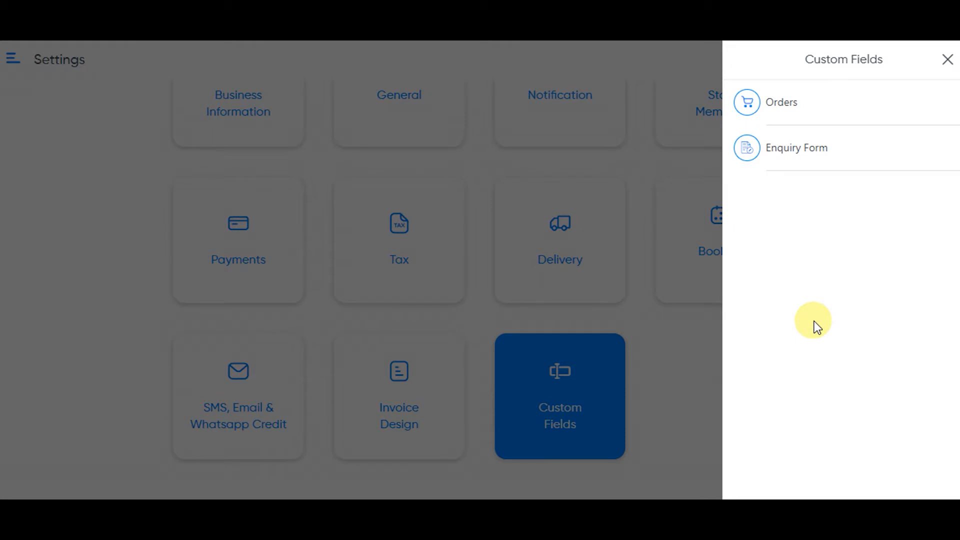
left_click(816, 150)
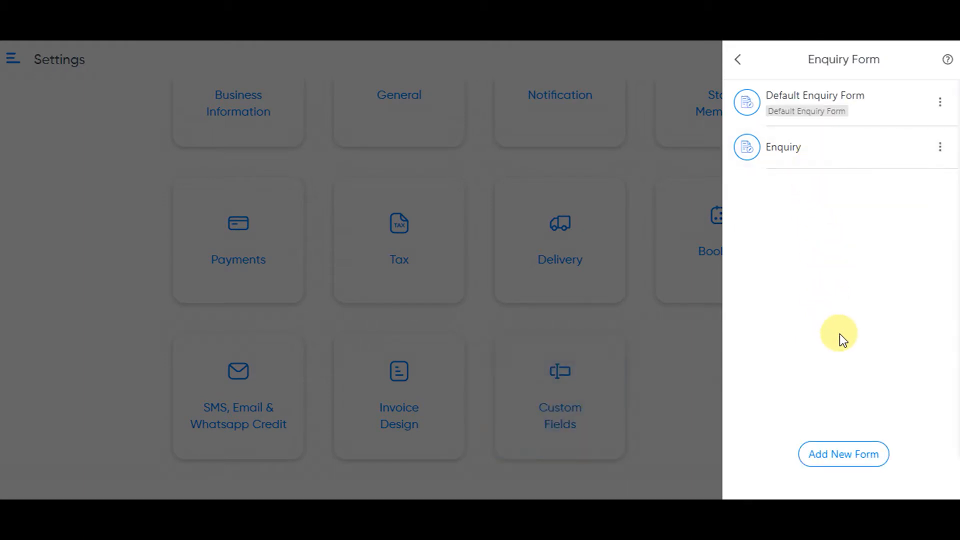
left_click(849, 465)
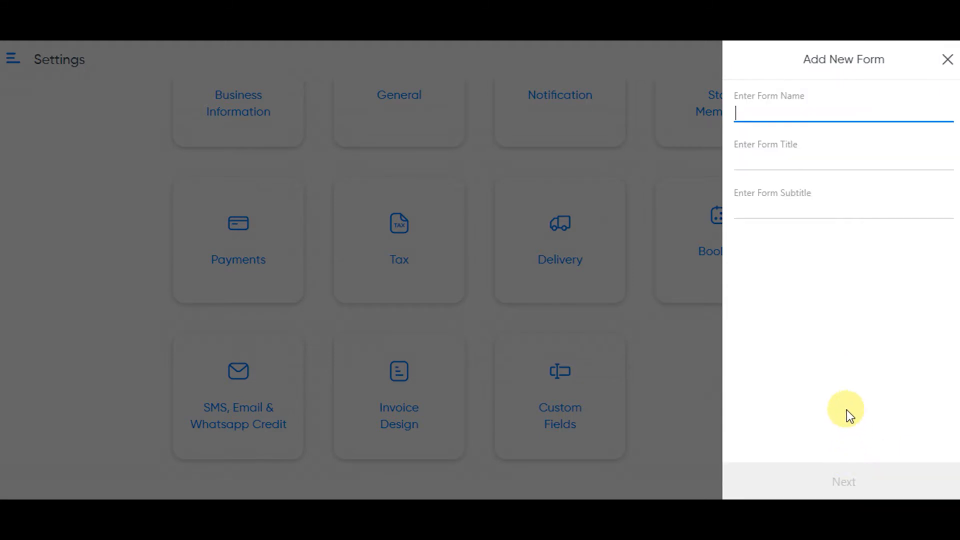
- Name the new form "General Enquiry" and set its title to "Customer Enquiry and Feedback Form"
type("General")
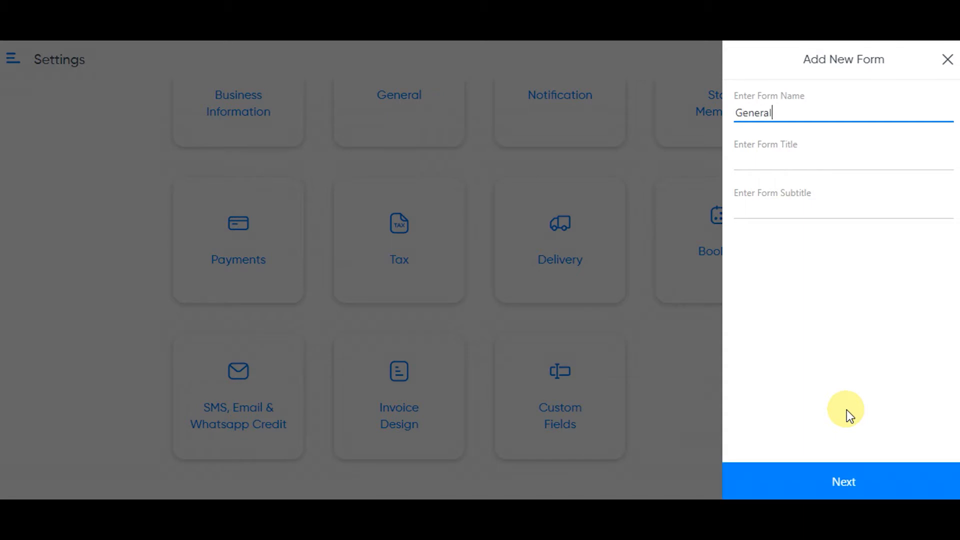
type(" Enquiry")
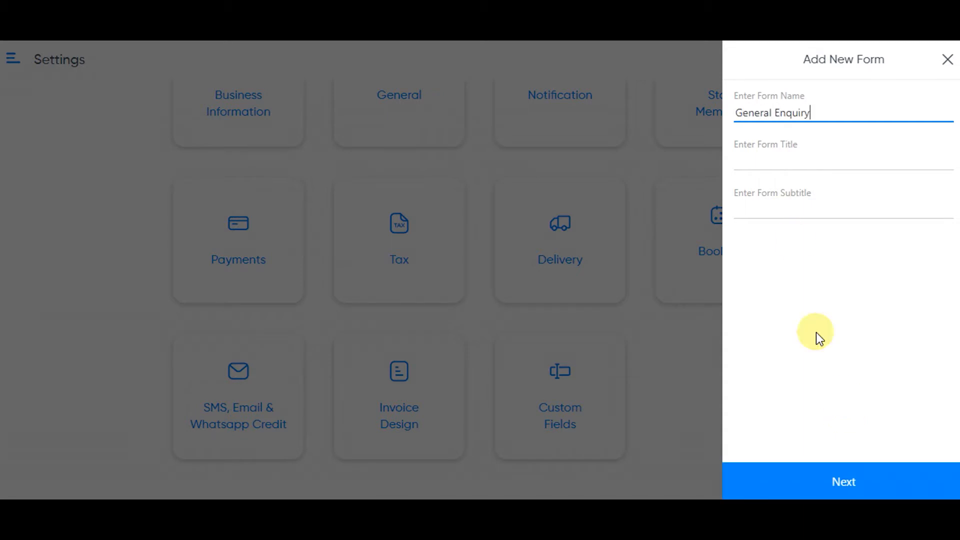
left_click(790, 160)
type("Cust")
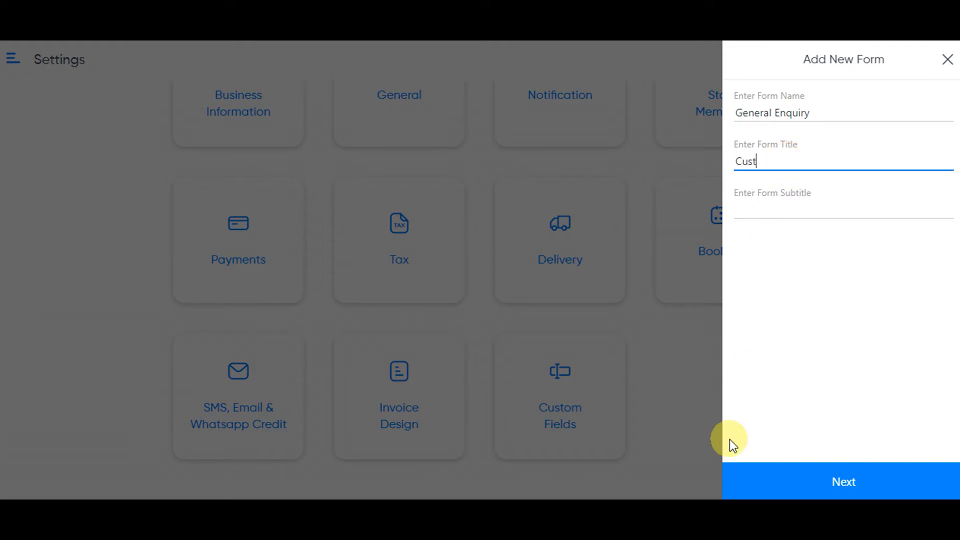
type("omer Enquiry")
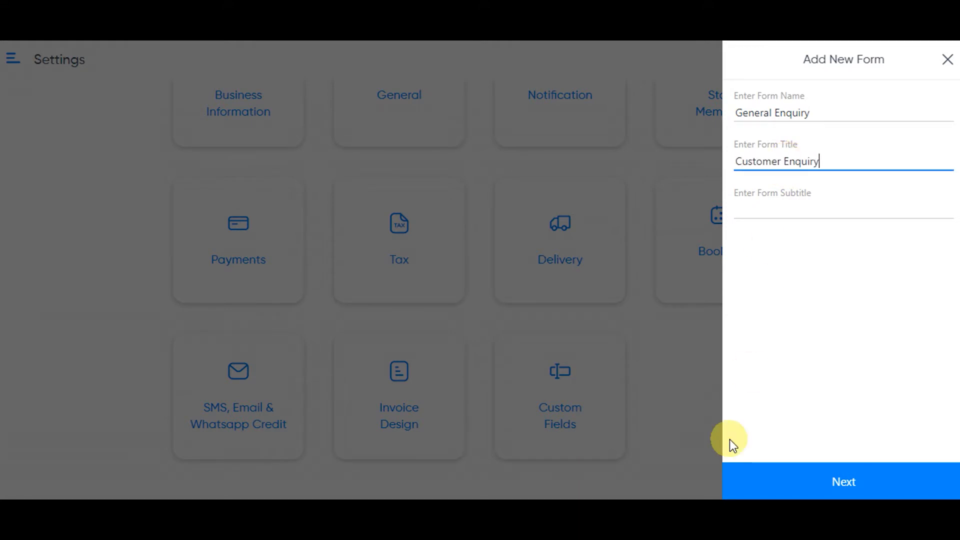
type(" and Feedba")
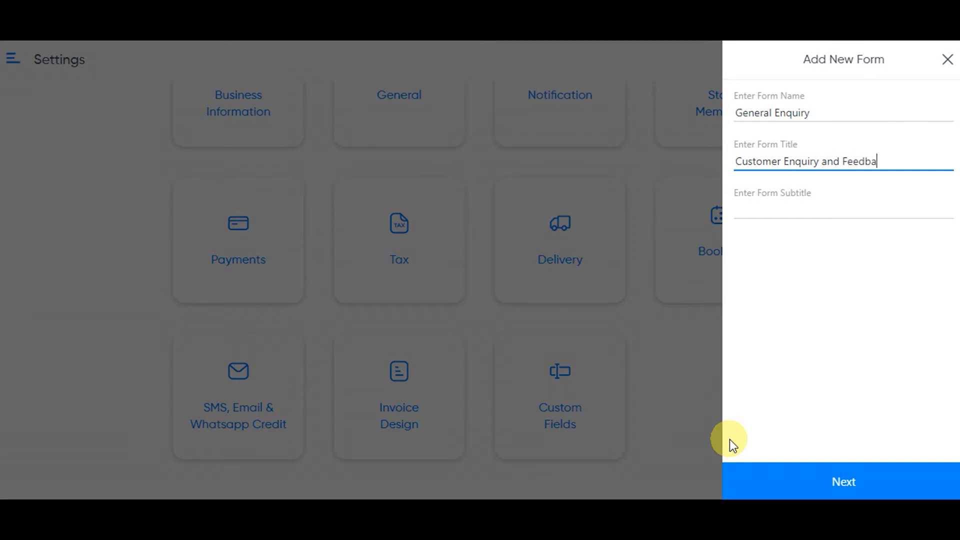
type("ck Form")
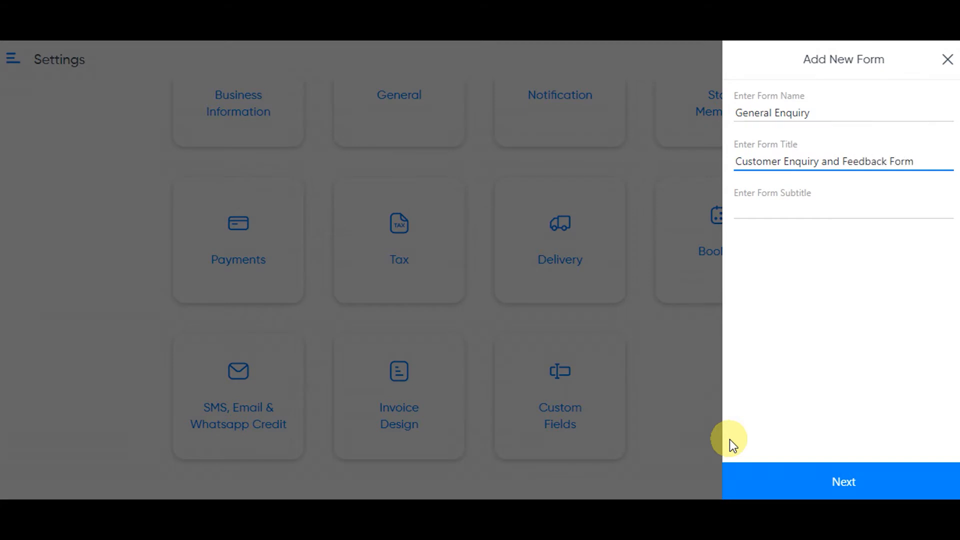
- Set the form subtitle to "Resolving customer needs is are utmost priority" and continue to the field type selection
left_click(785, 211)
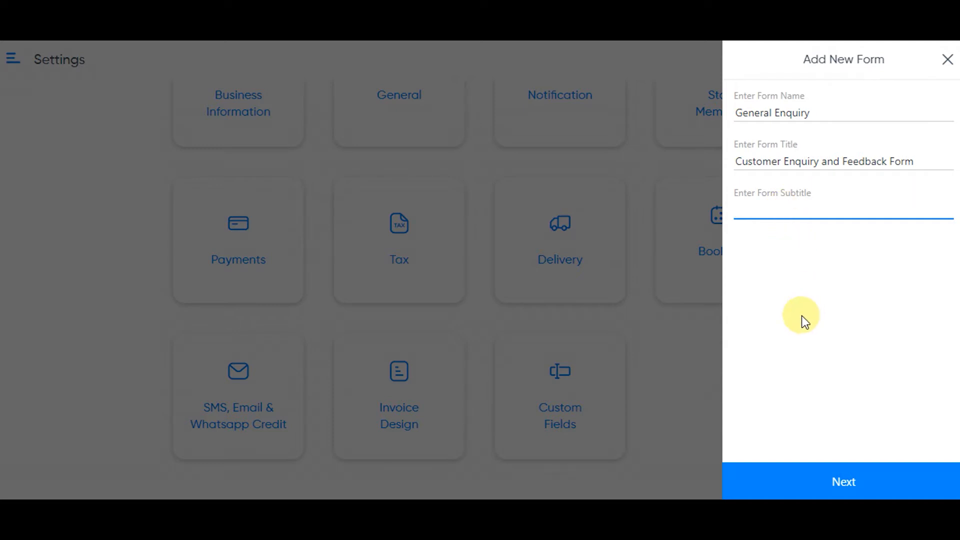
type("Resolving cutomer needs")
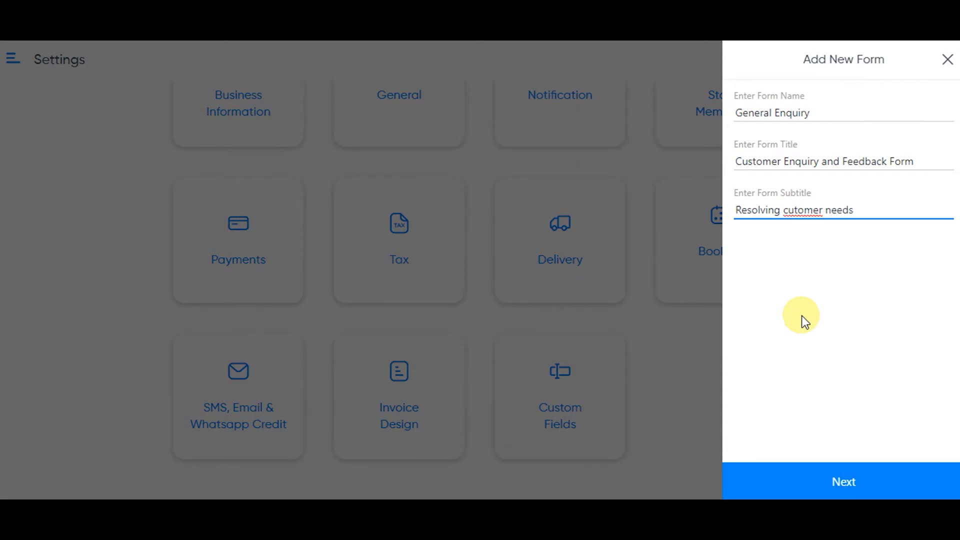
type(" is are utmost priority")
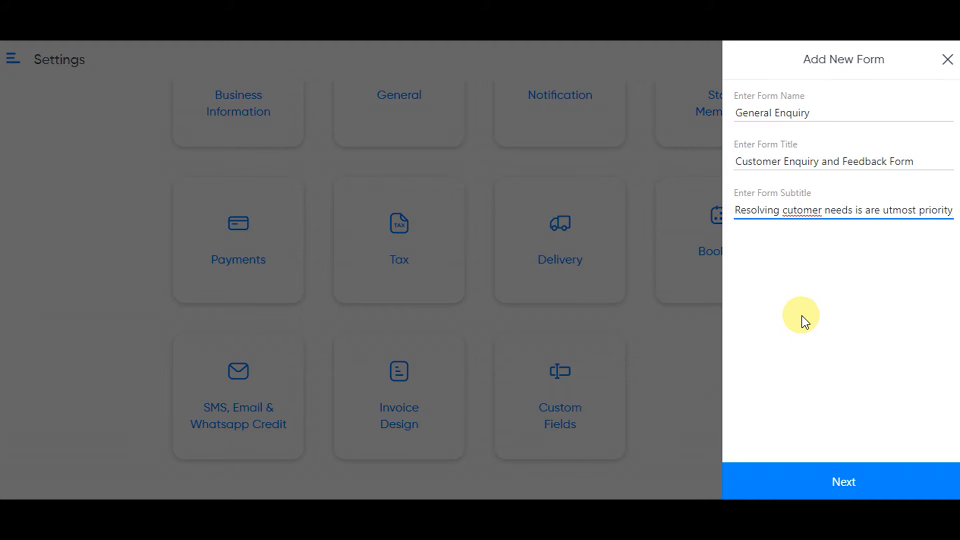
left_click(795, 208)
type("s")
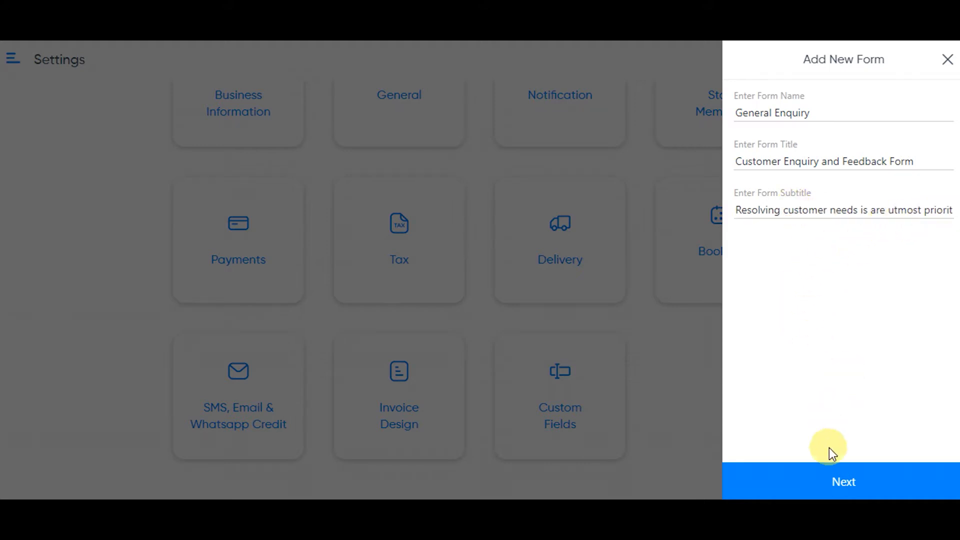
left_click(840, 487)
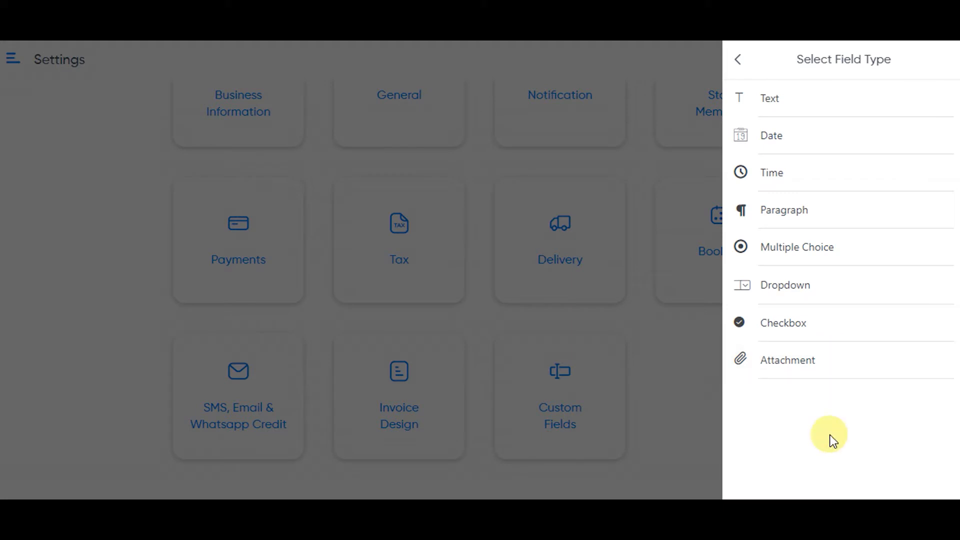
- Add a mandatory text field named "What is your enquiry ?" to the form and save it
left_click(770, 100)
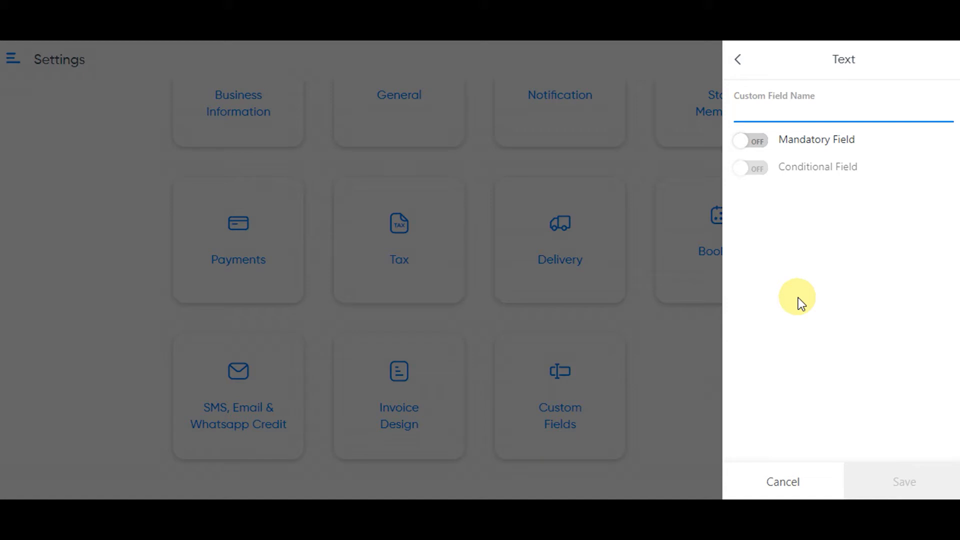
type("What is your enqui")
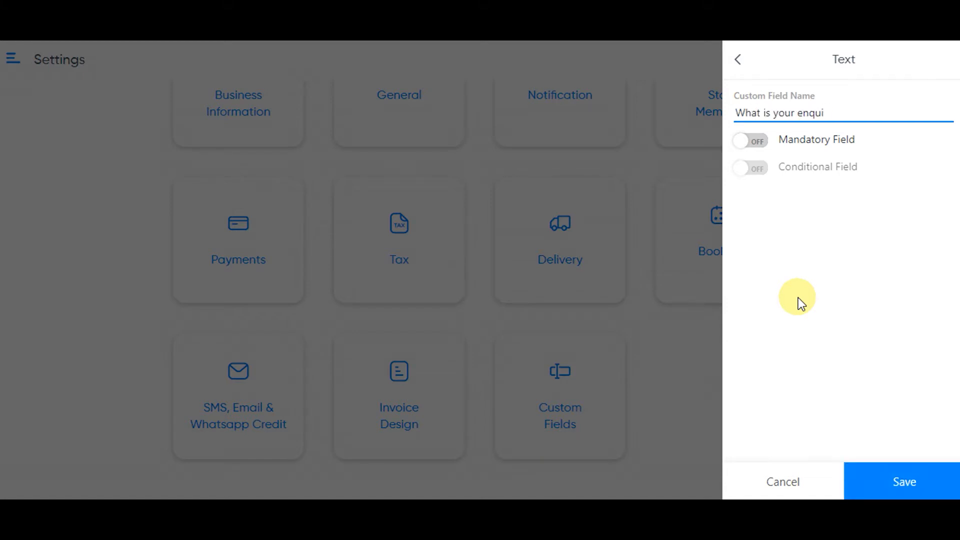
type("ry ?")
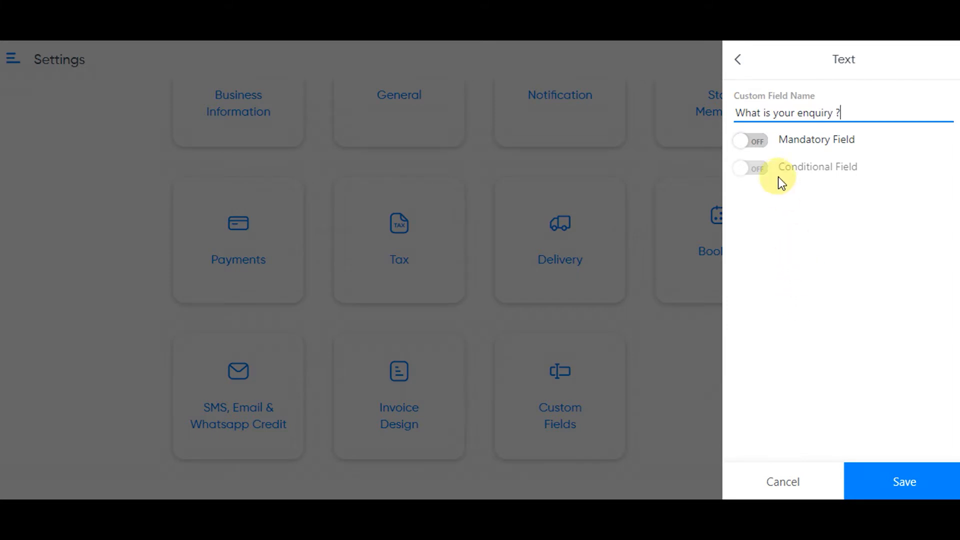
left_click(755, 142)
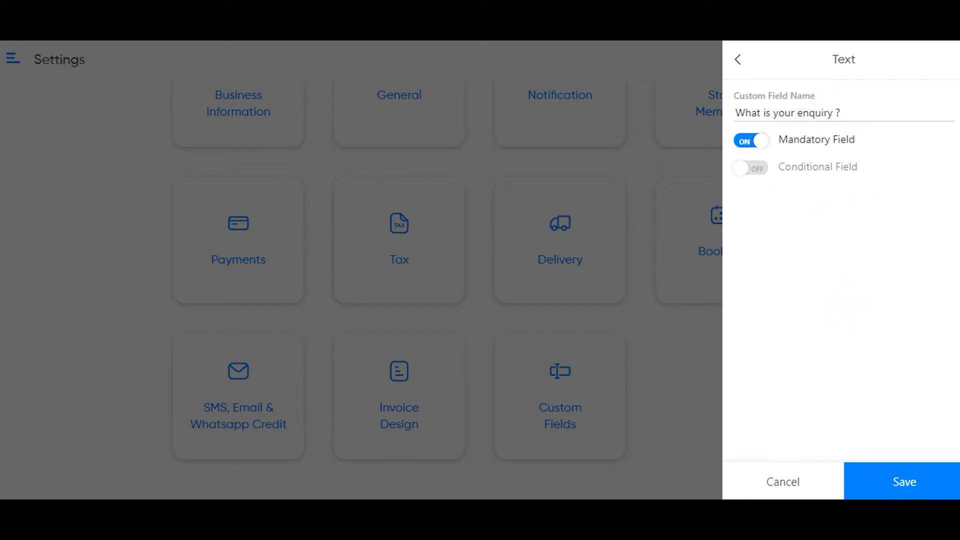
left_click(907, 481)
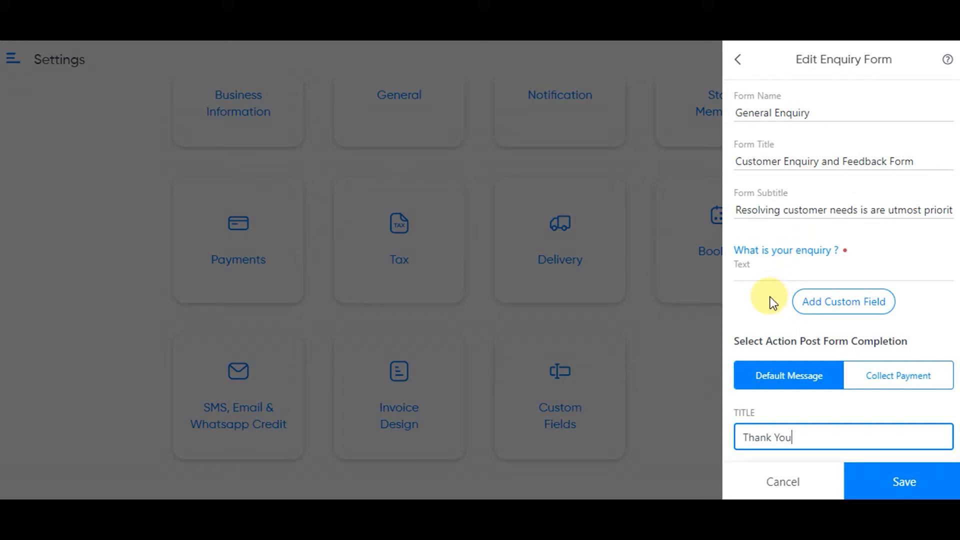
- Add a multiple choice custom field named "How do you rate our services ?" to the enquiry form
left_click(854, 303)
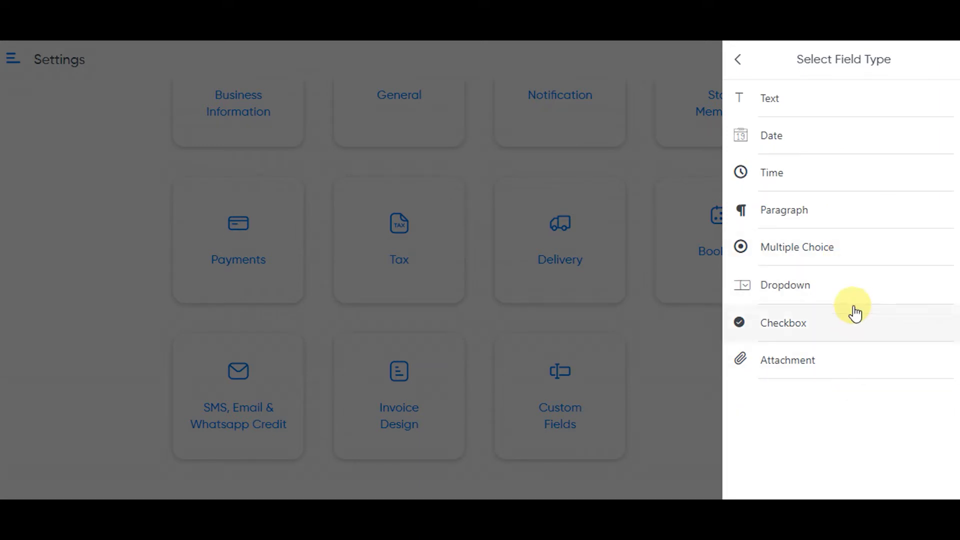
left_click(824, 255)
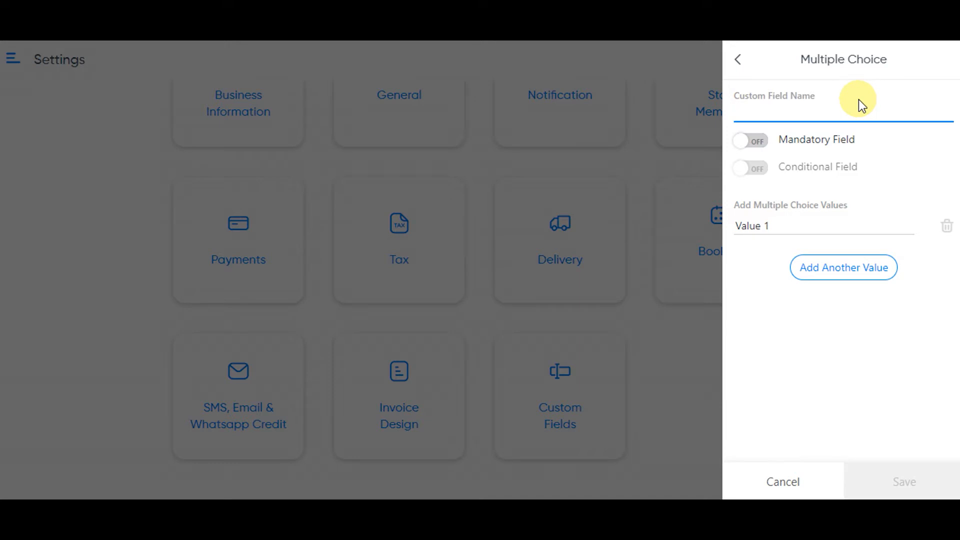
type("How")
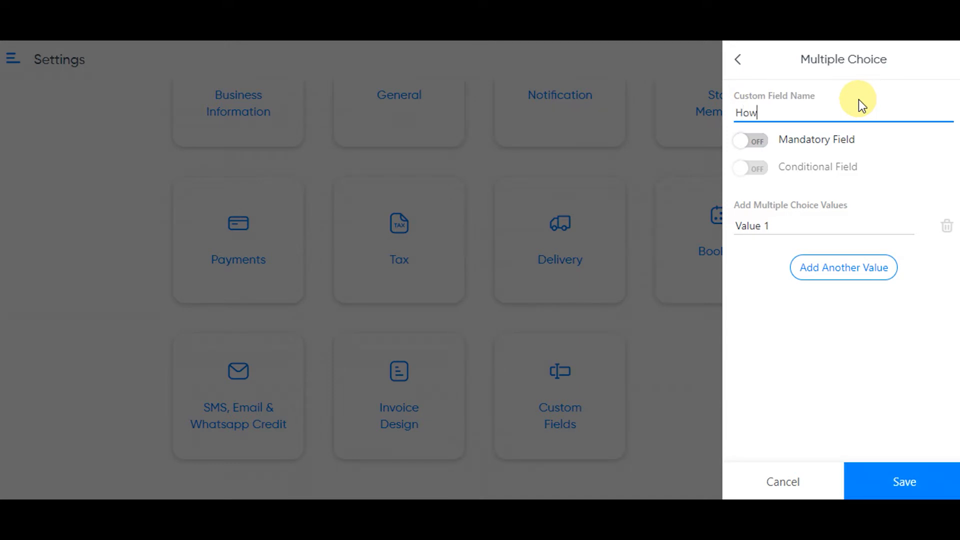
type(" do you rate ou")
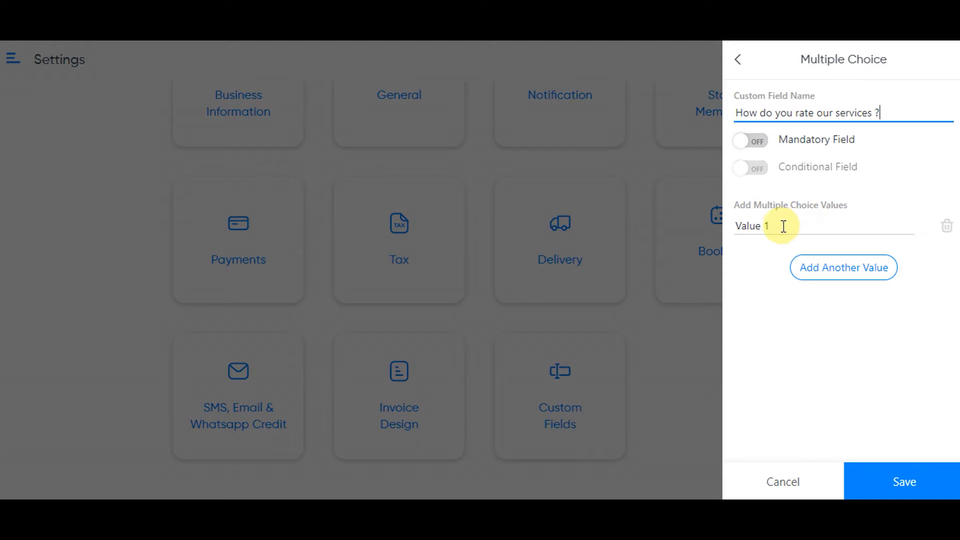
- Give the service rating field the choices Excellent, Very Good, Good and Poor, and save the field
left_click_drag(775, 226, 740, 234)
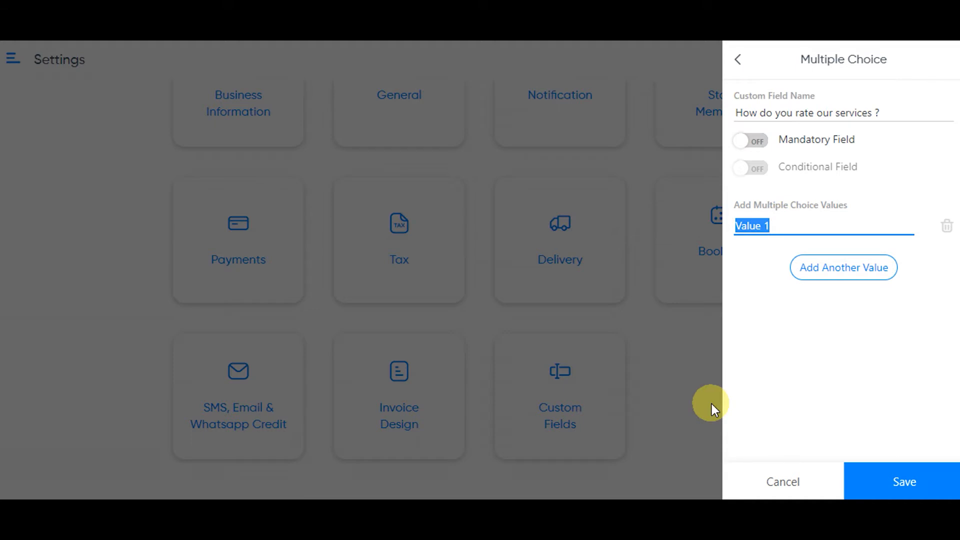
type("Excellent")
left_click(836, 277)
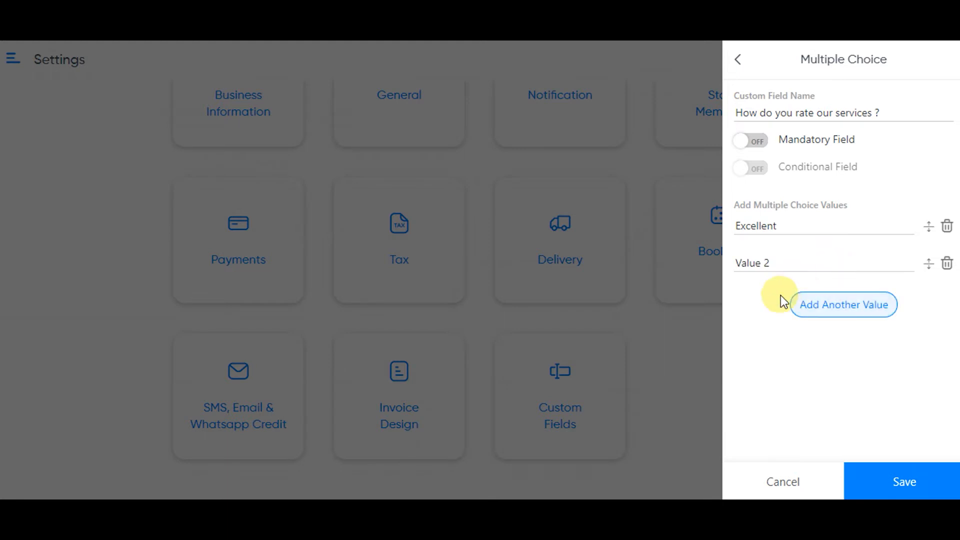
triple_click(782, 264)
type("Very Good")
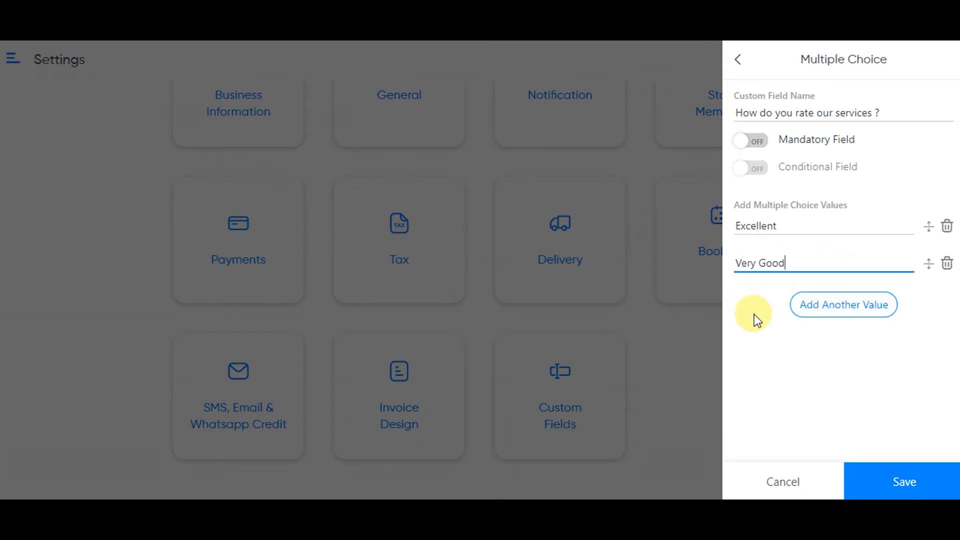
key("Return")
left_click_drag(774, 300, 720, 299)
type("Good")
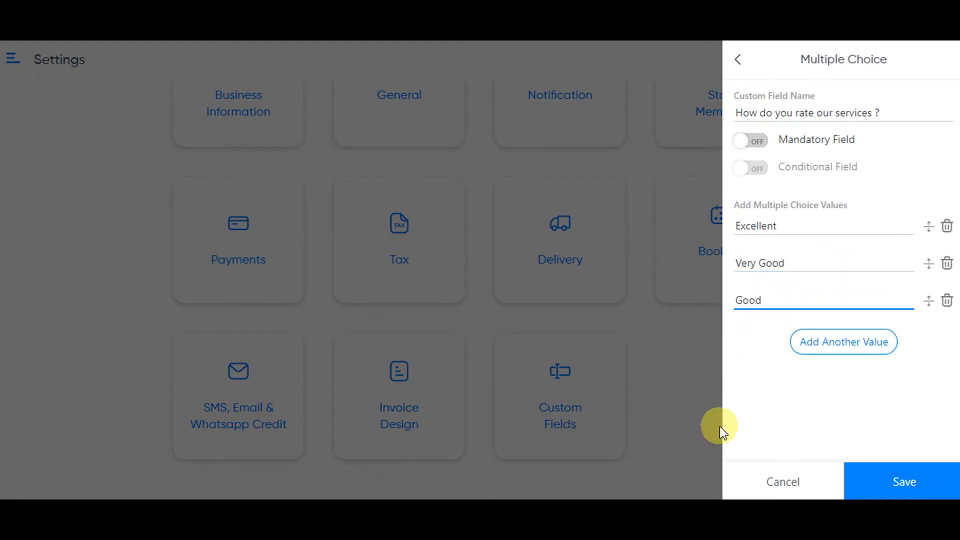
key("Return")
triple_click(781, 344)
type("Poor")
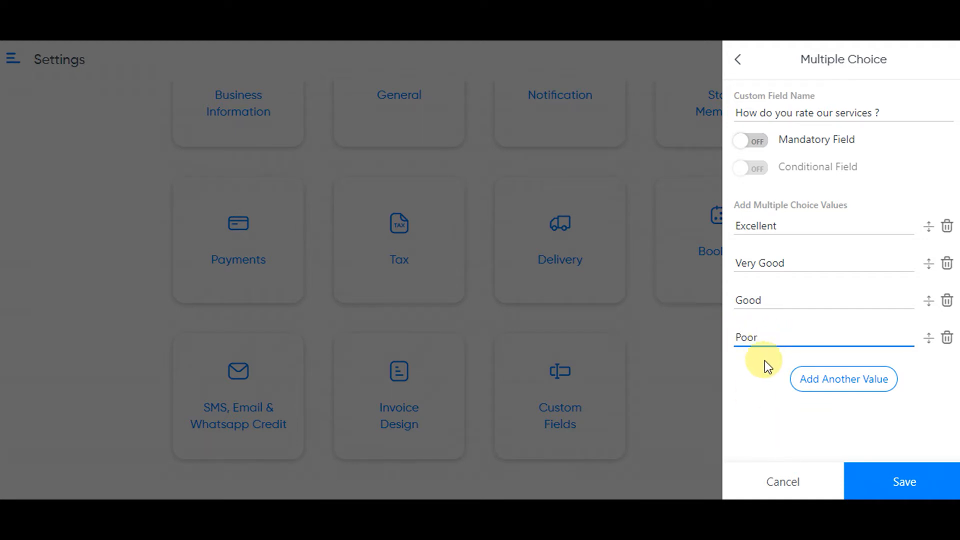
left_click(902, 479)
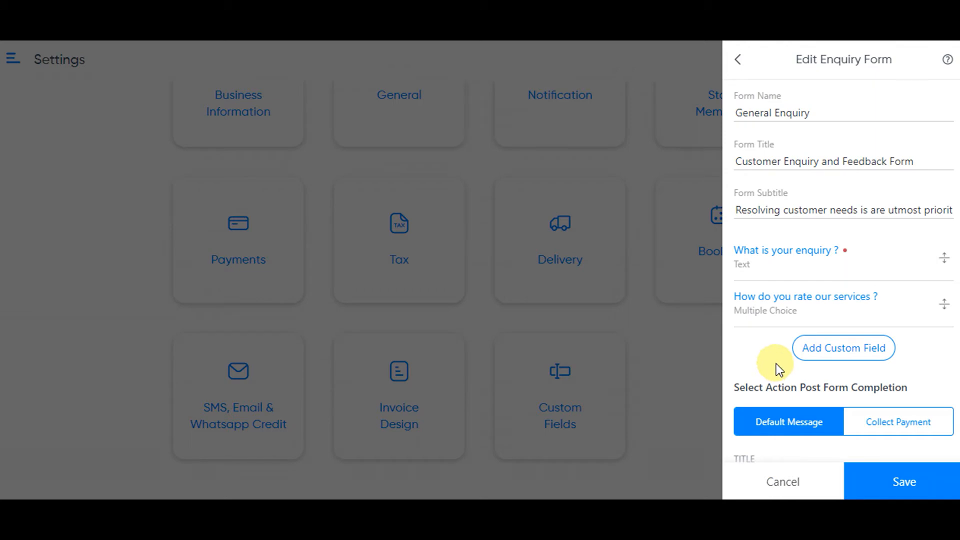
- Add an attachment custom field named "Would you like to add some attachment related to your query ?" to the enquiry form
left_click(853, 350)
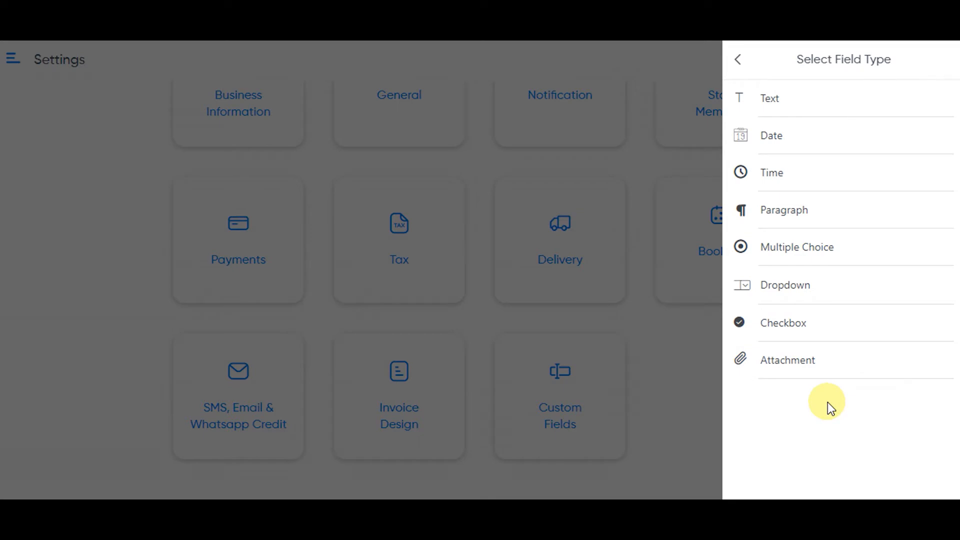
left_click(803, 365)
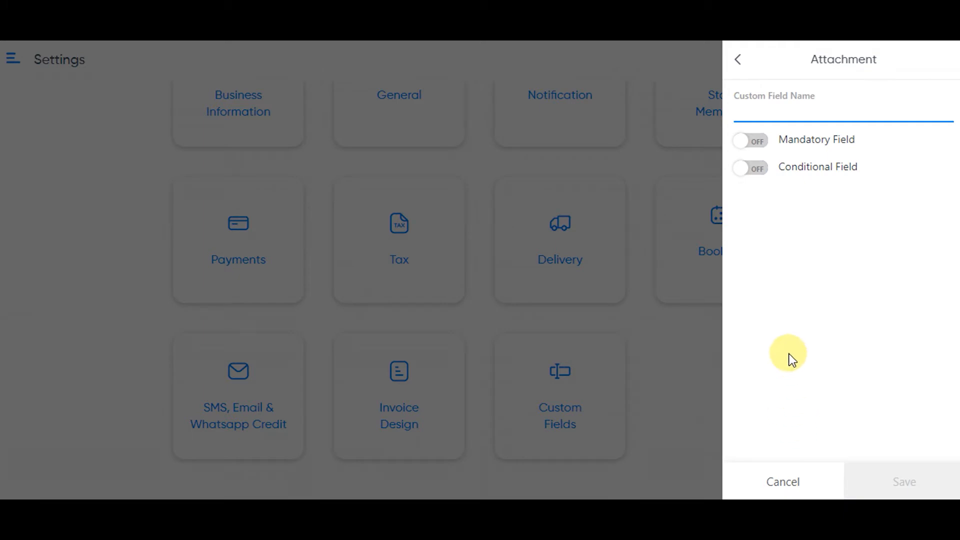
type("Would y")
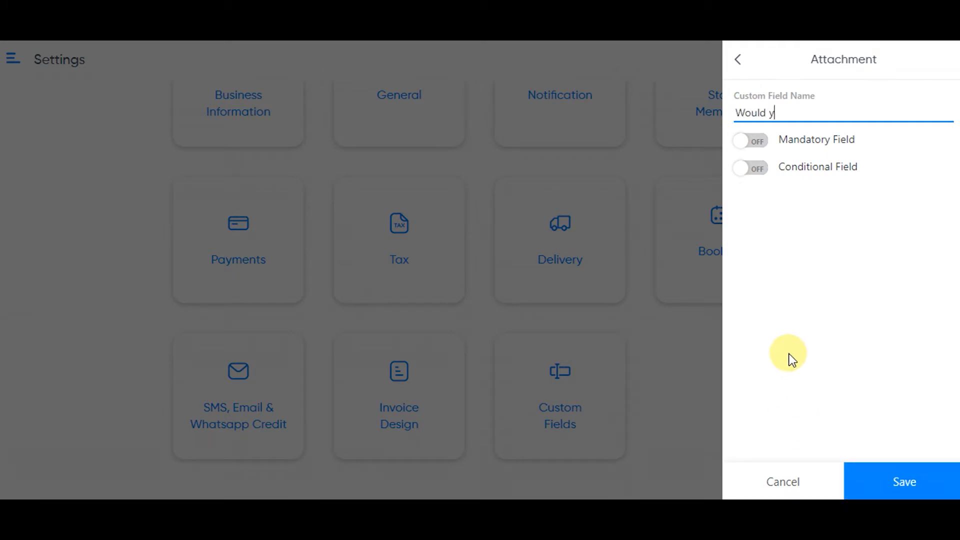
type("ou like to add some attachment")
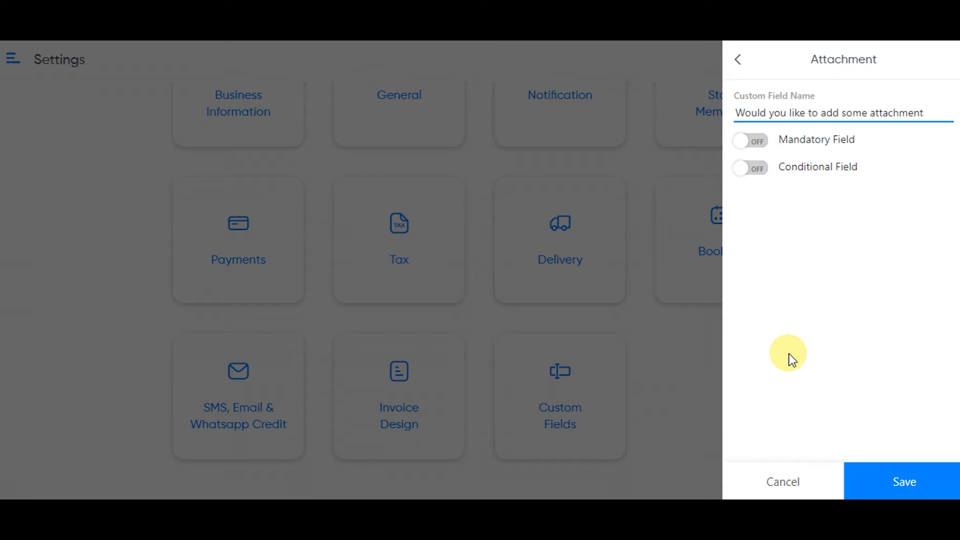
type(" related to ")
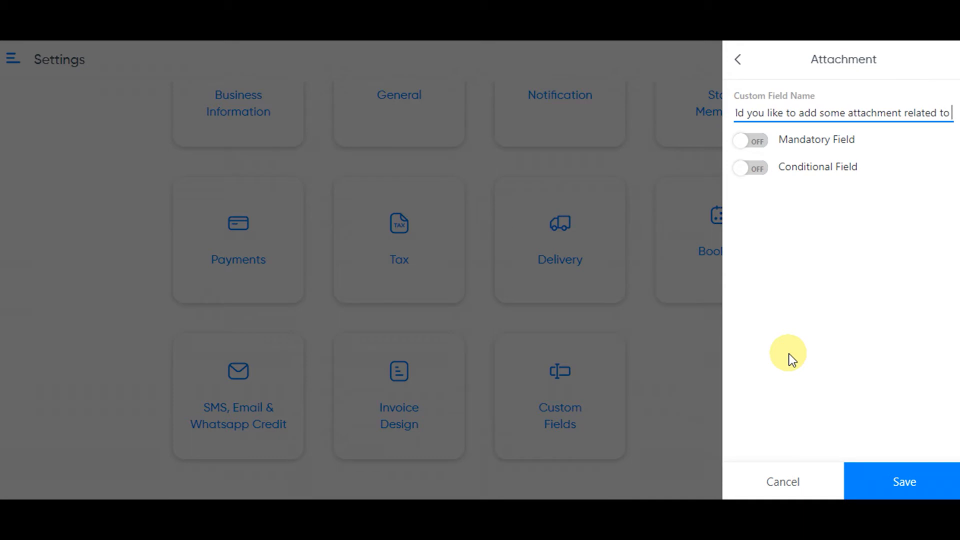
type("your query ?")
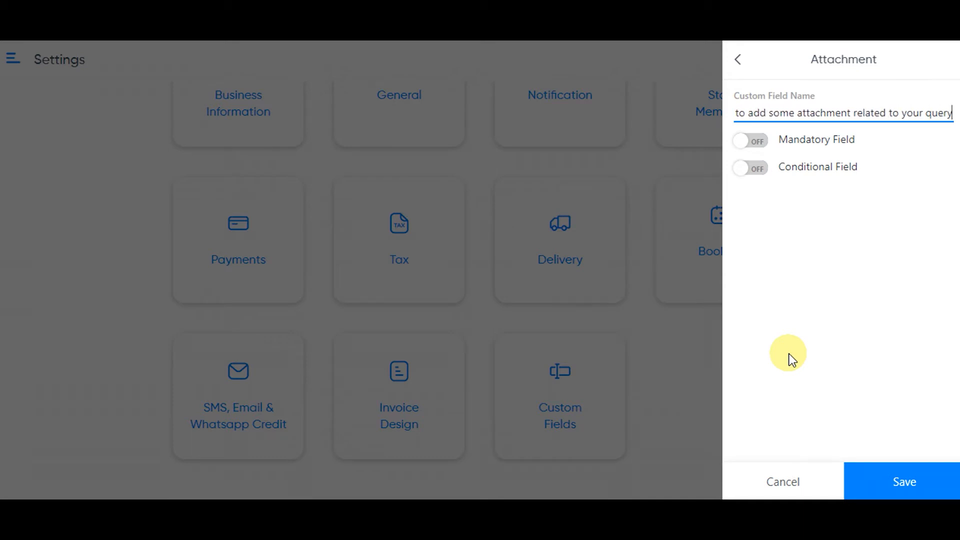
- Make the attachment field conditional on "How do you rate our services ?" having the value Poor, and save the field
left_click(760, 174)
left_click(806, 229)
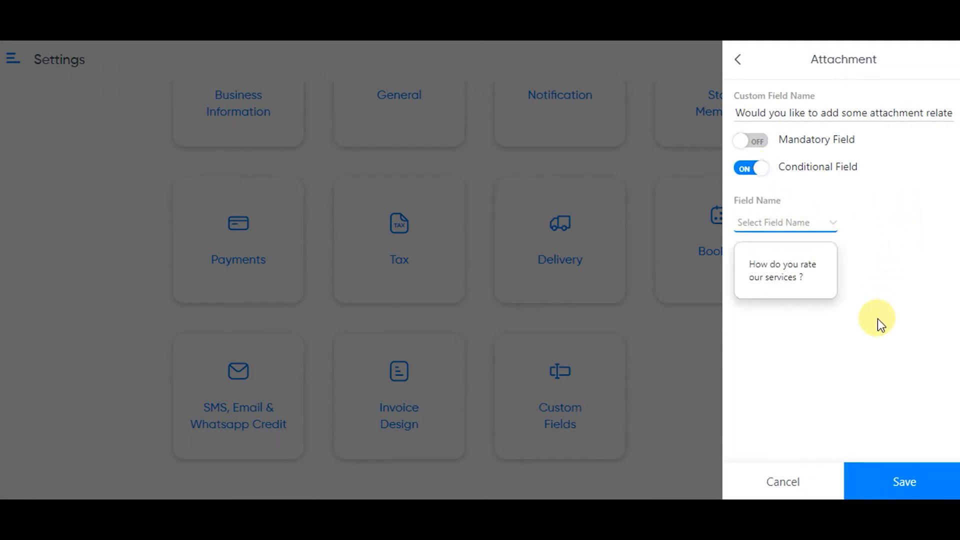
left_click(779, 278)
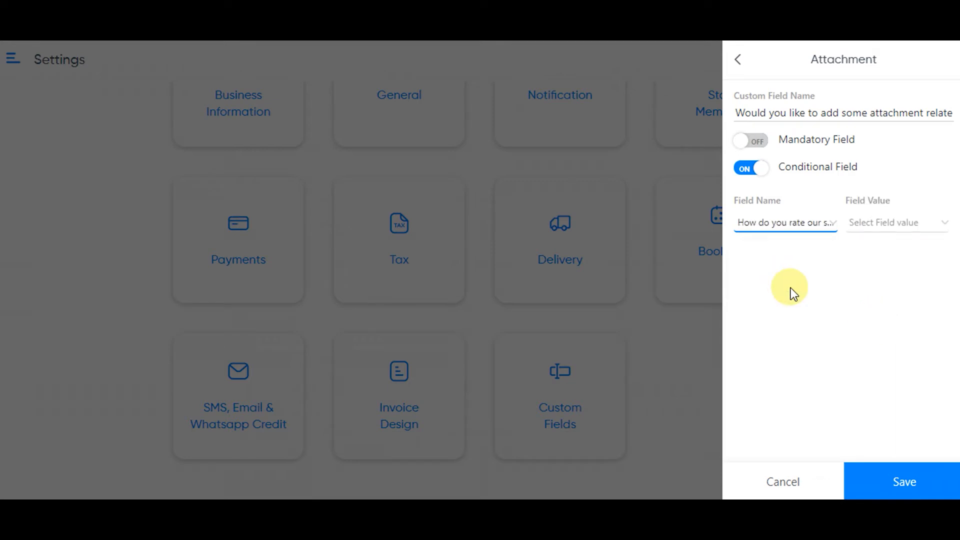
left_click(914, 222)
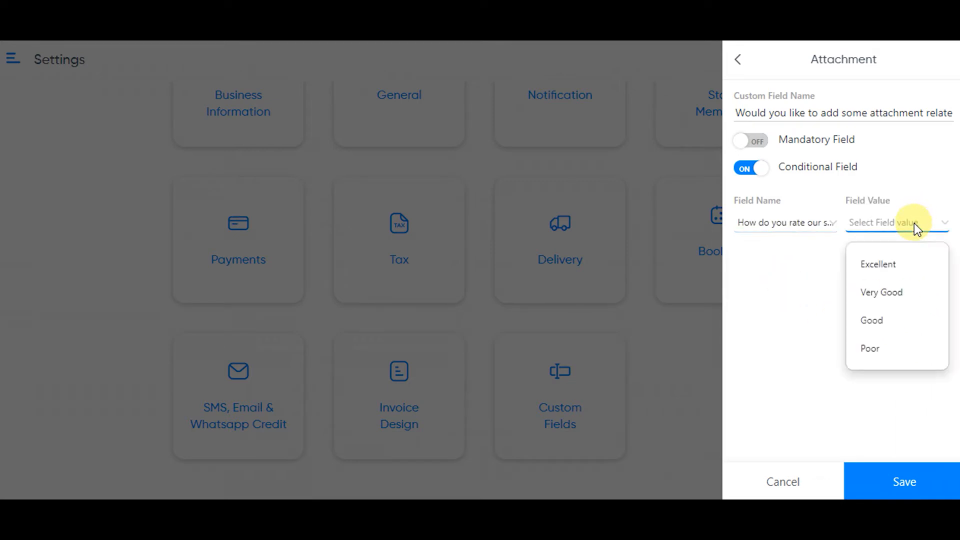
left_click(869, 352)
left_click(814, 115)
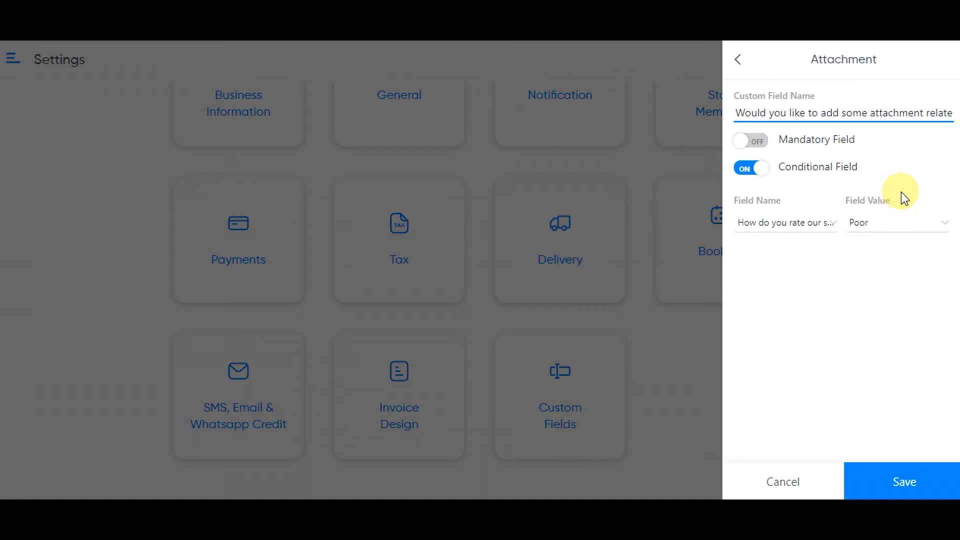
left_click(827, 285)
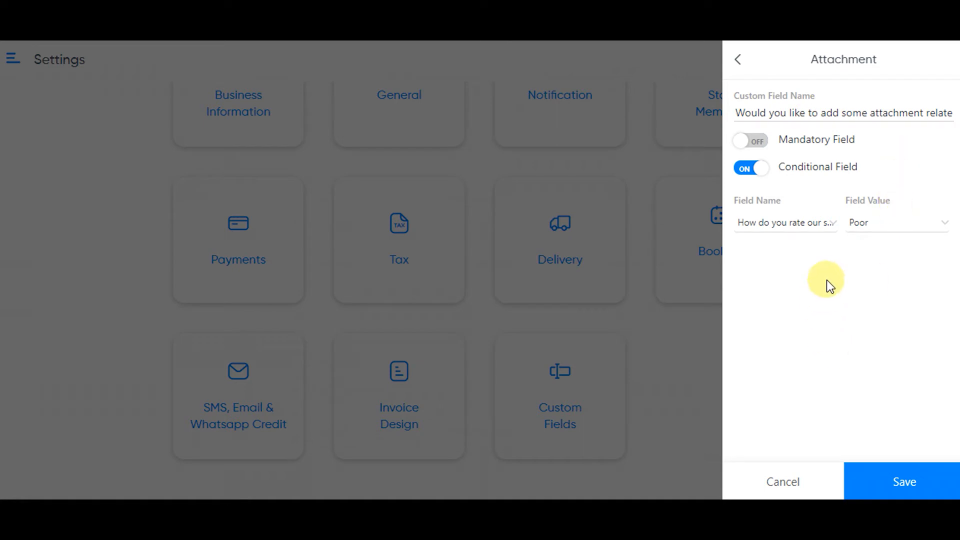
left_click(920, 481)
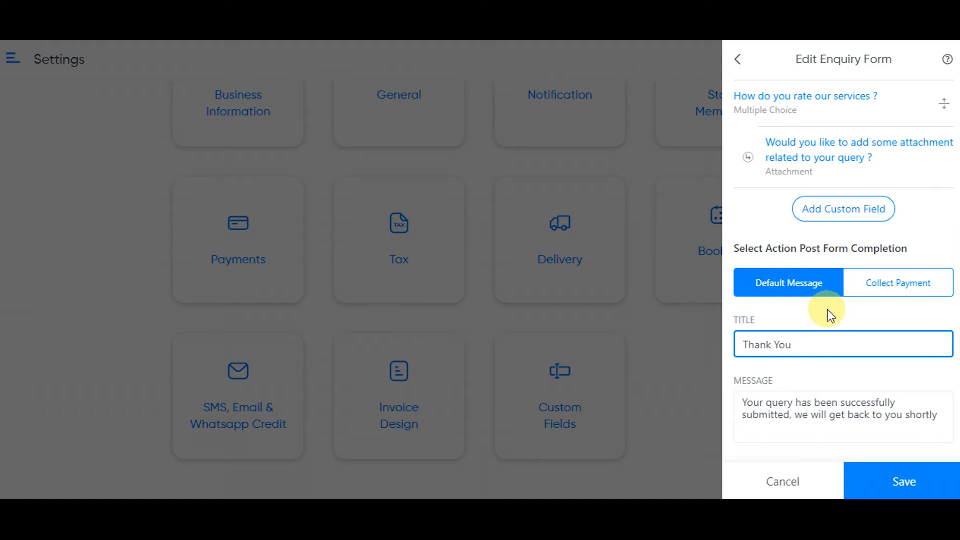
- Add a dropdown custom field named "By what means should we contact you in case of further enquiries ?" to the form
scroll(820, 331, "up", 2)
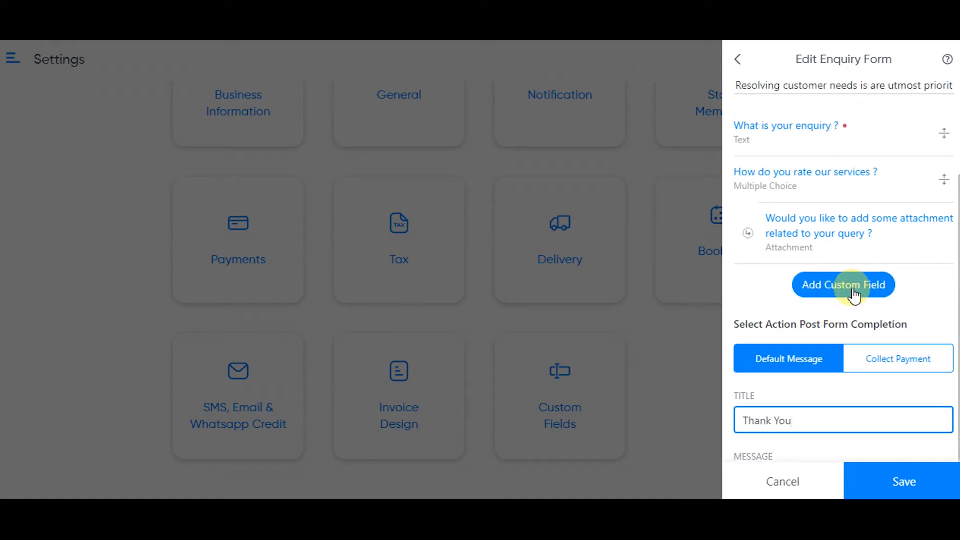
left_click(839, 299)
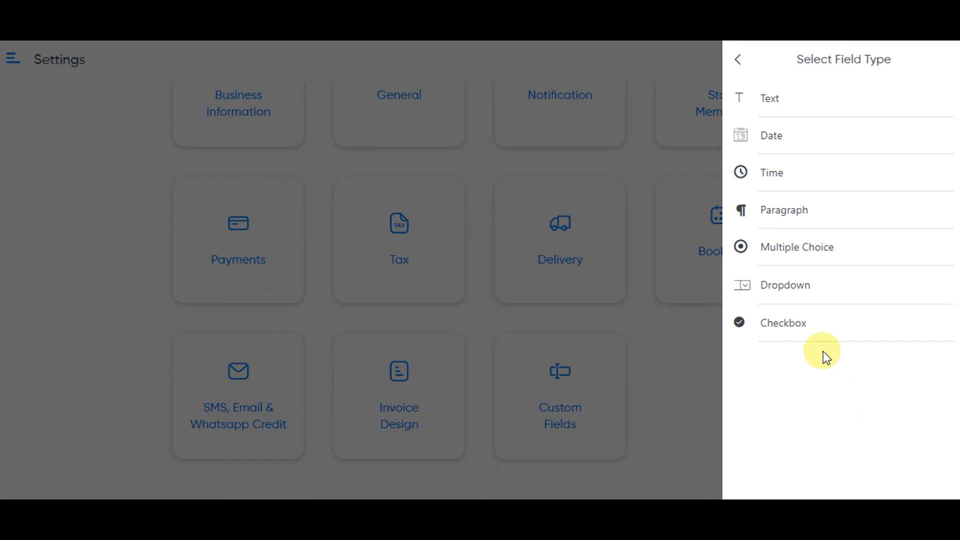
left_click(804, 295)
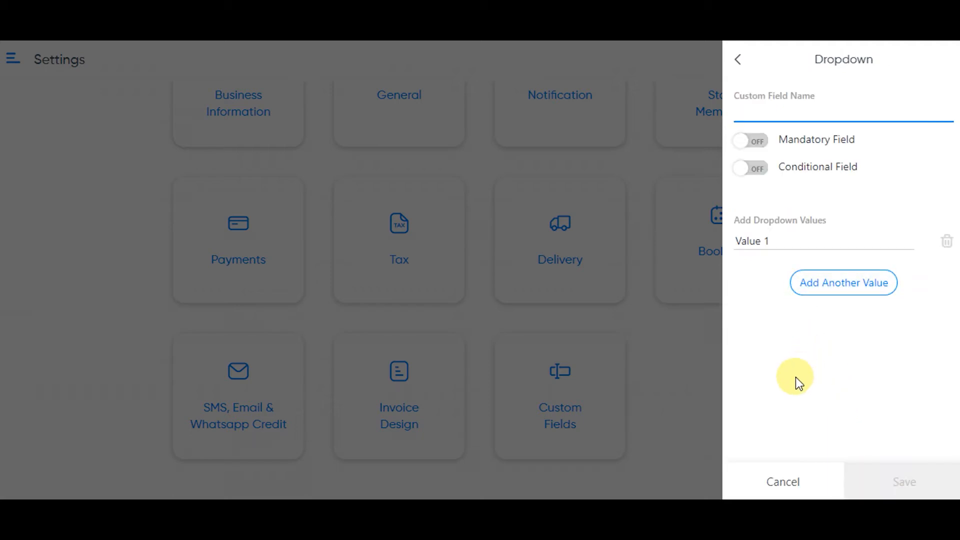
type("By")
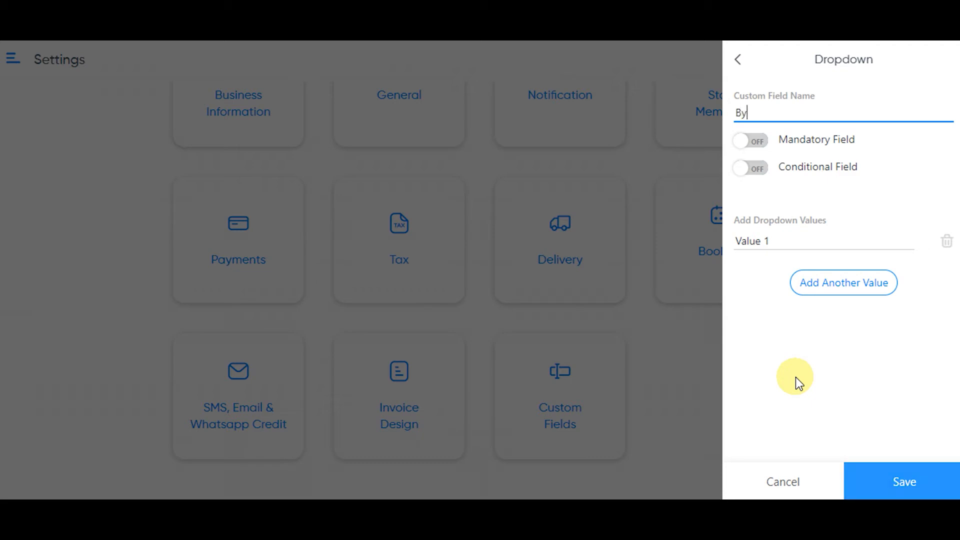
type(" what means should")
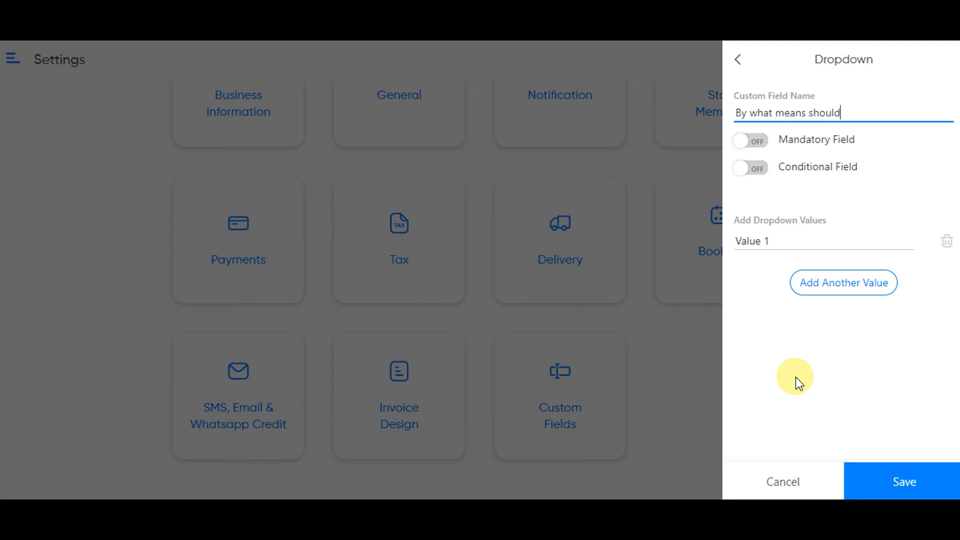
type(" we contact you in case of ")
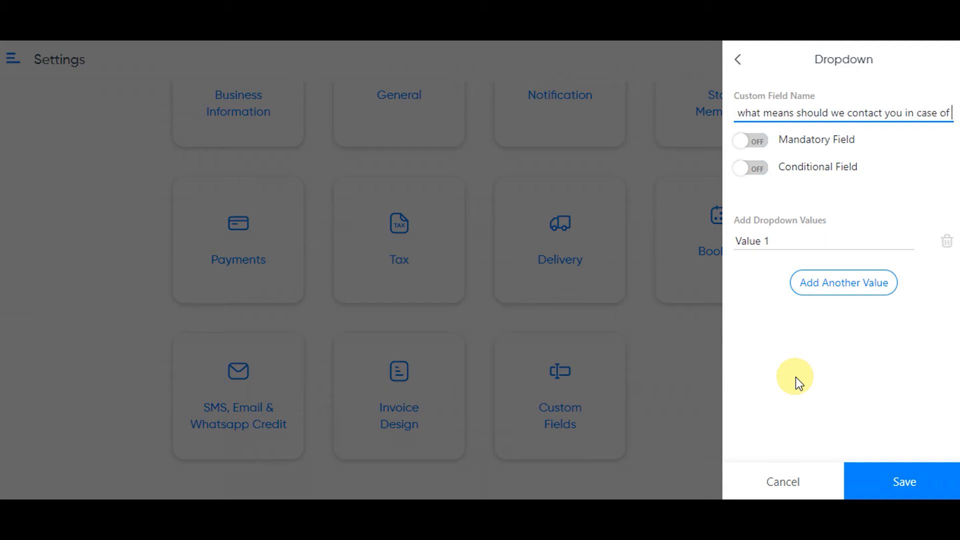
type("further enquiries ?")
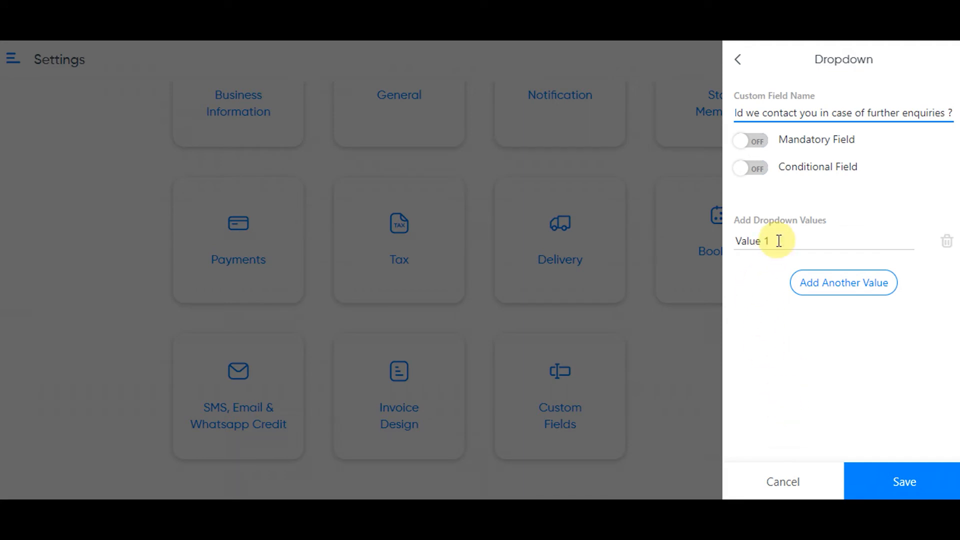
- Give the contact method dropdown the values Mail, Mobile and SMS, and save the field
left_click_drag(778, 241, 733, 251)
type("Mail")
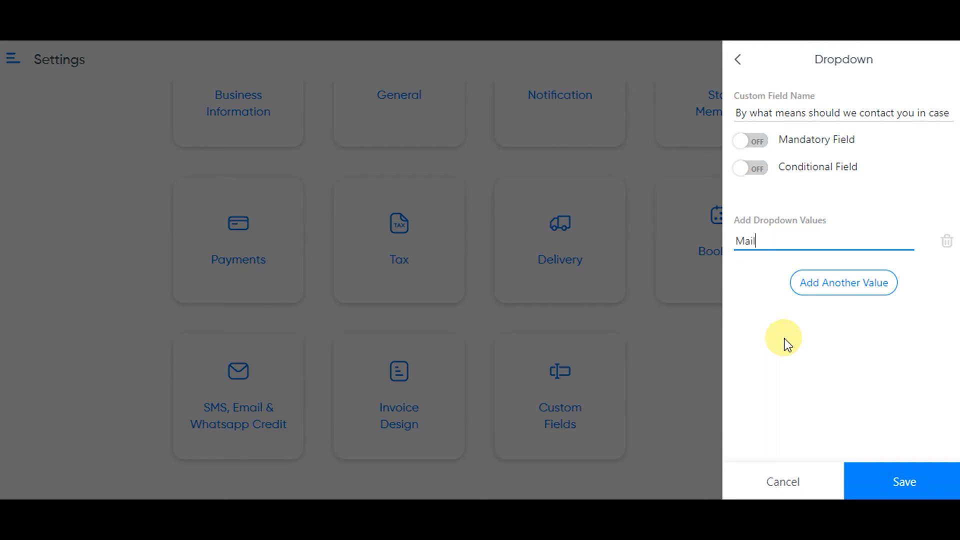
left_click(800, 288)
left_click_drag(778, 277, 740, 290)
type("Mobile")
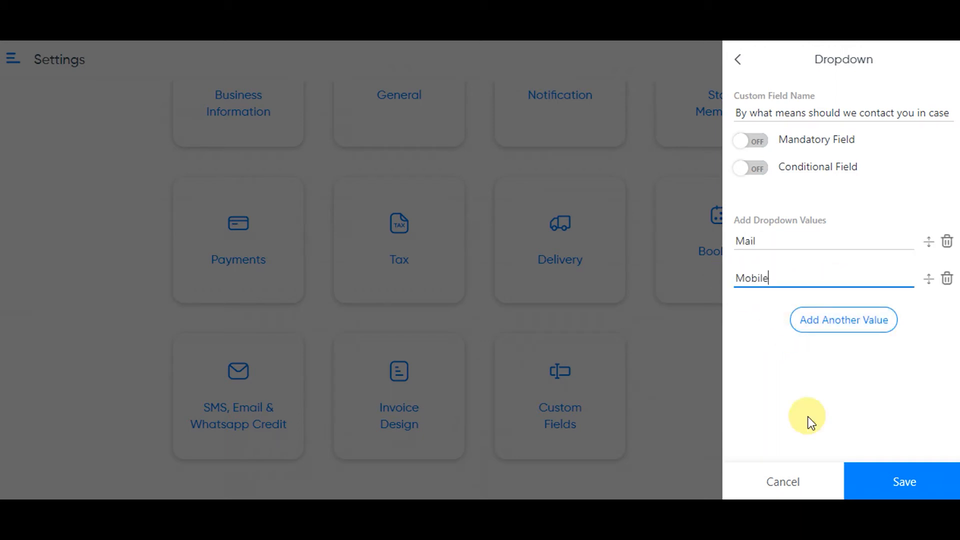
left_click(845, 325)
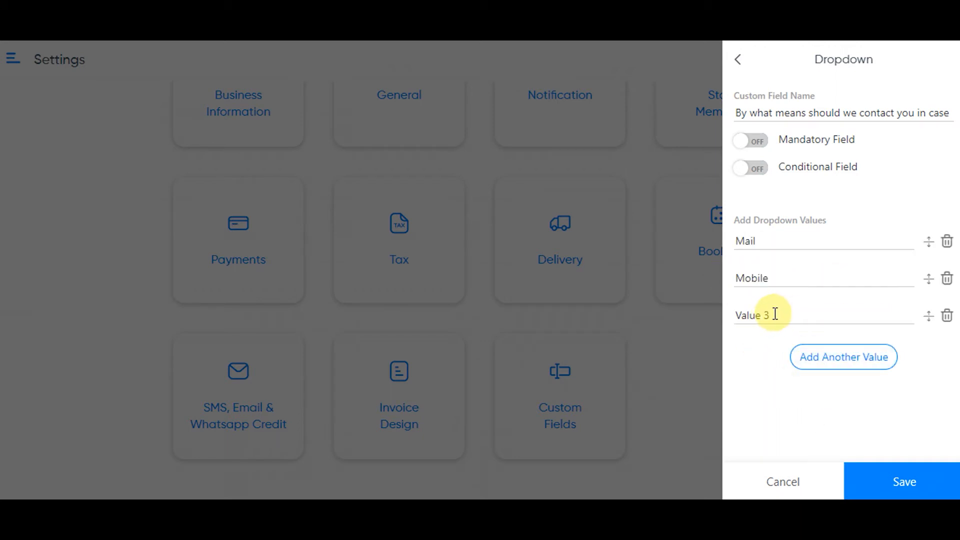
left_click_drag(775, 314, 724, 316)
type("SMS")
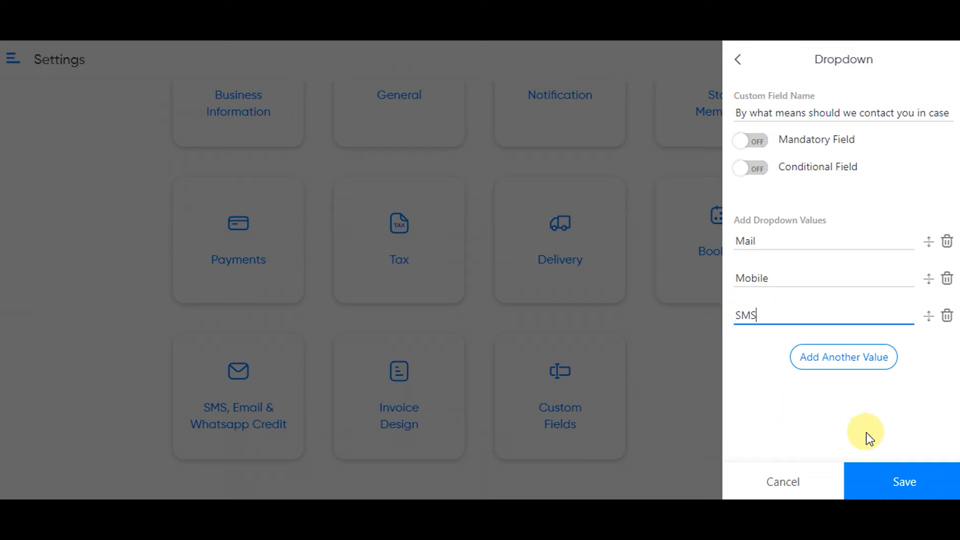
left_click(880, 479)
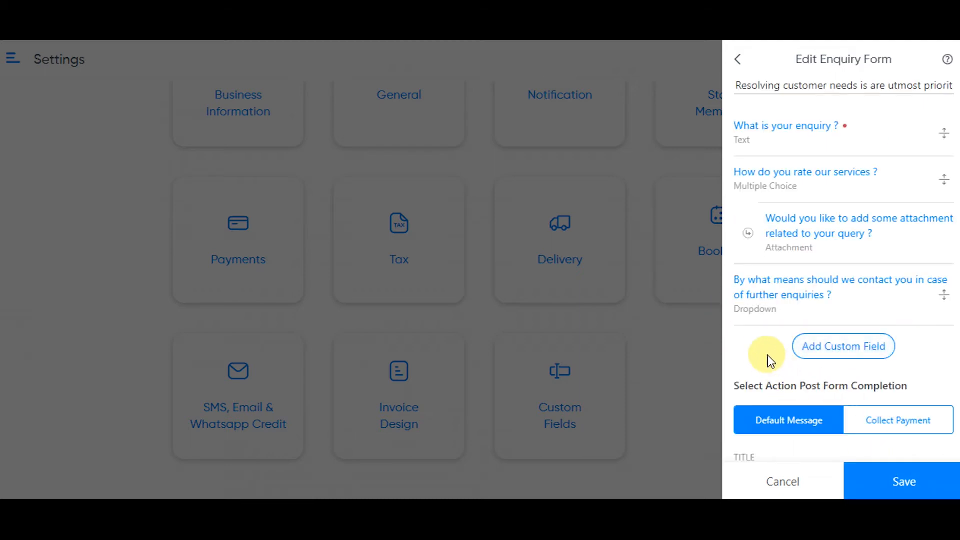
- Review the form's fields and its default post-completion title and message, and save the enquiry form
scroll(765, 355, "up", 5)
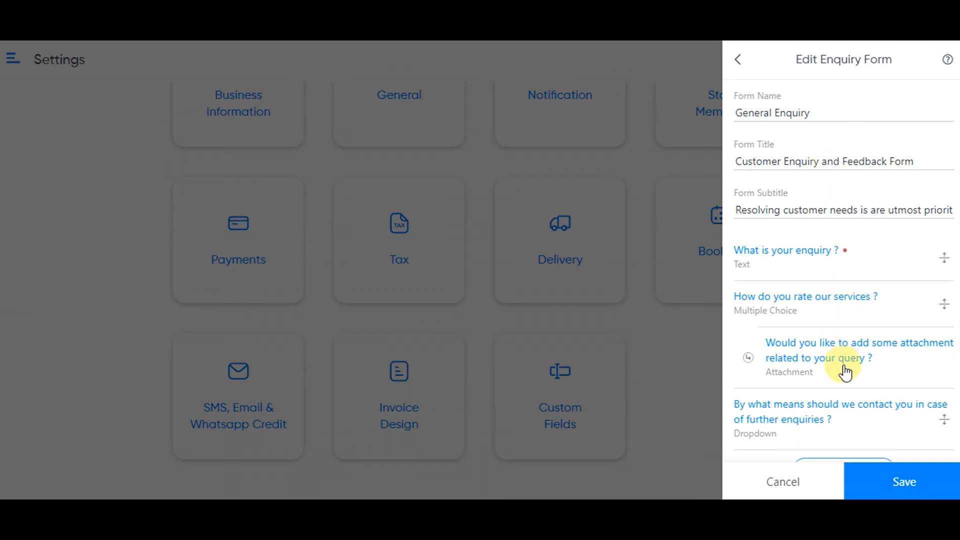
scroll(842, 370, "down", 5)
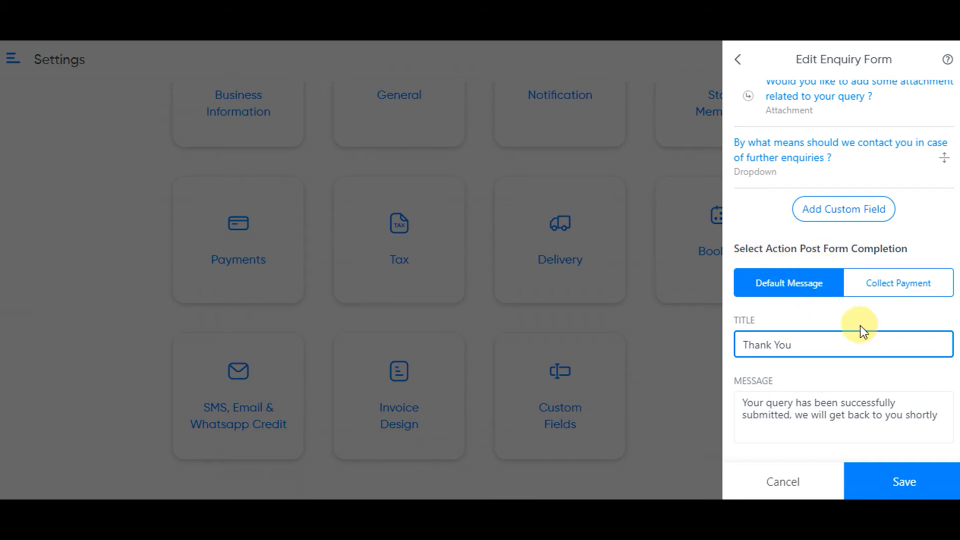
left_click_drag(802, 344, 741, 348)
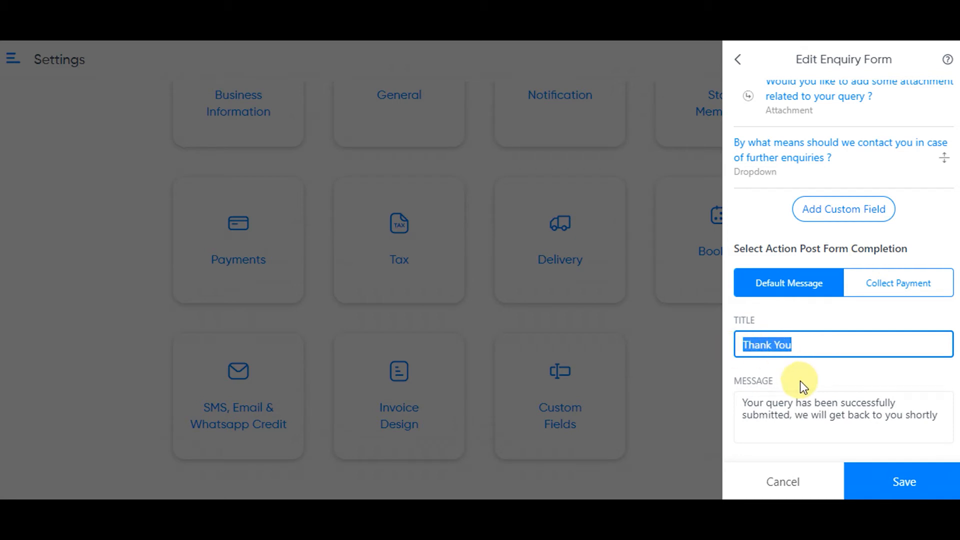
left_click(812, 342)
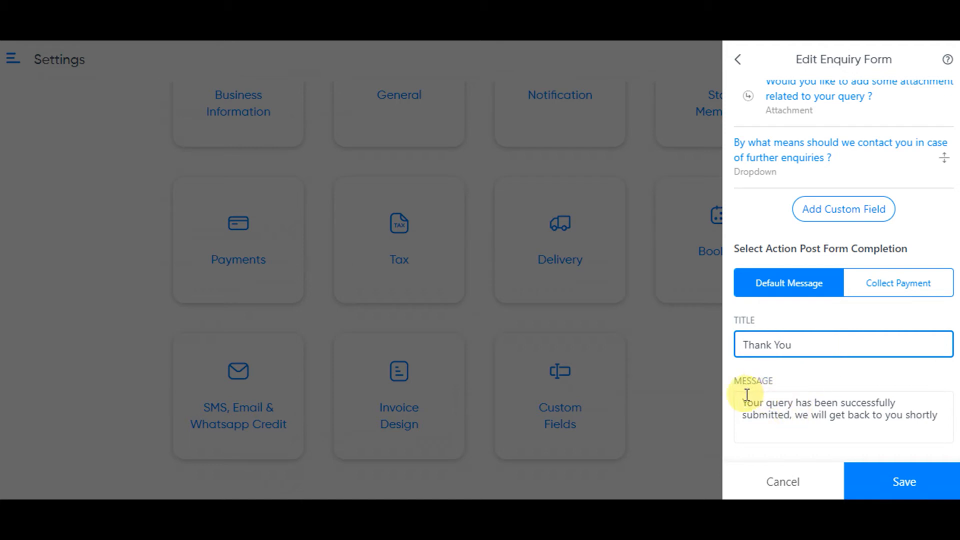
left_click_drag(745, 398, 939, 415)
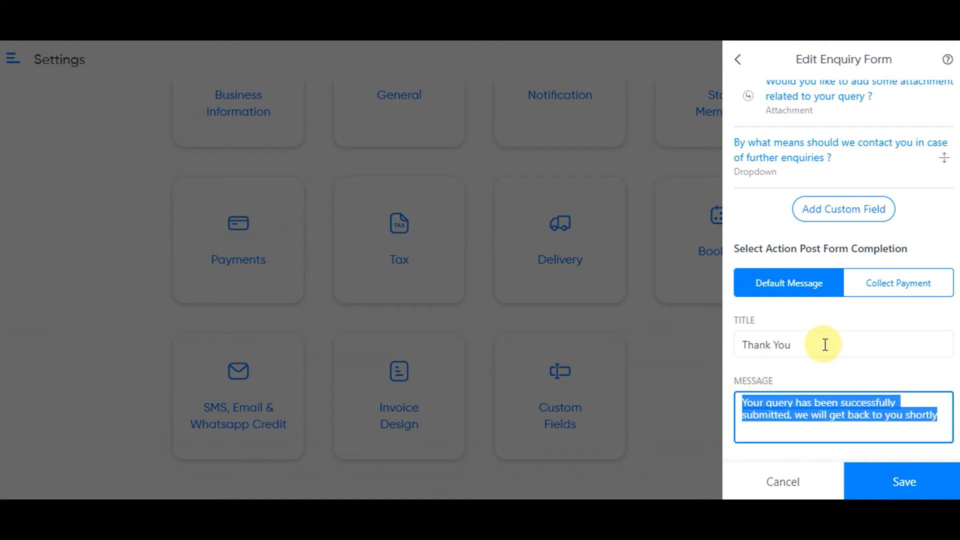
left_click(820, 371)
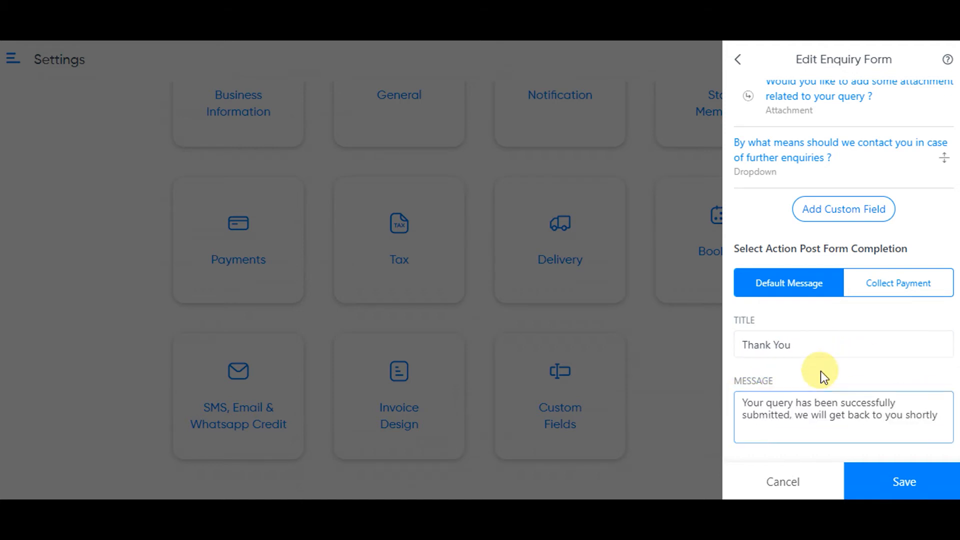
scroll(820, 371, "up", 5)
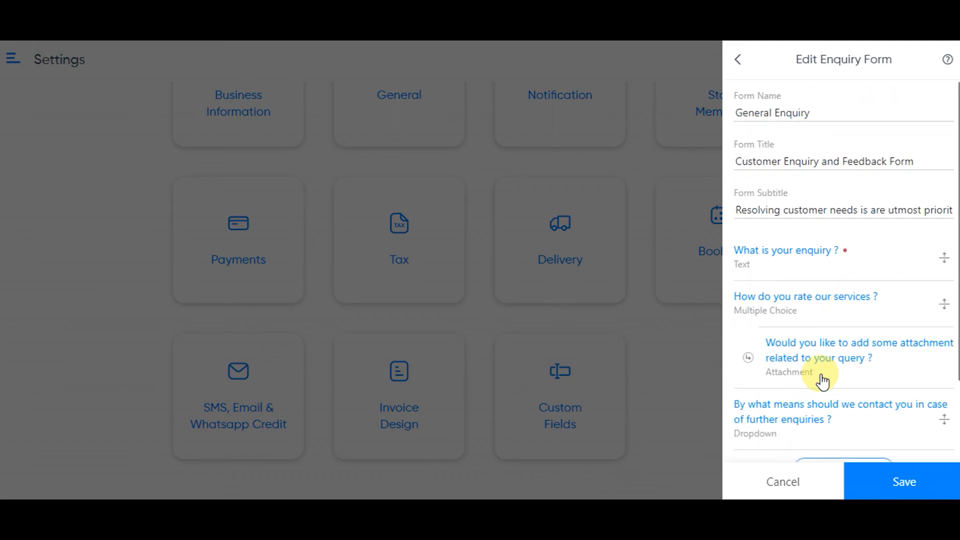
left_click(893, 483)
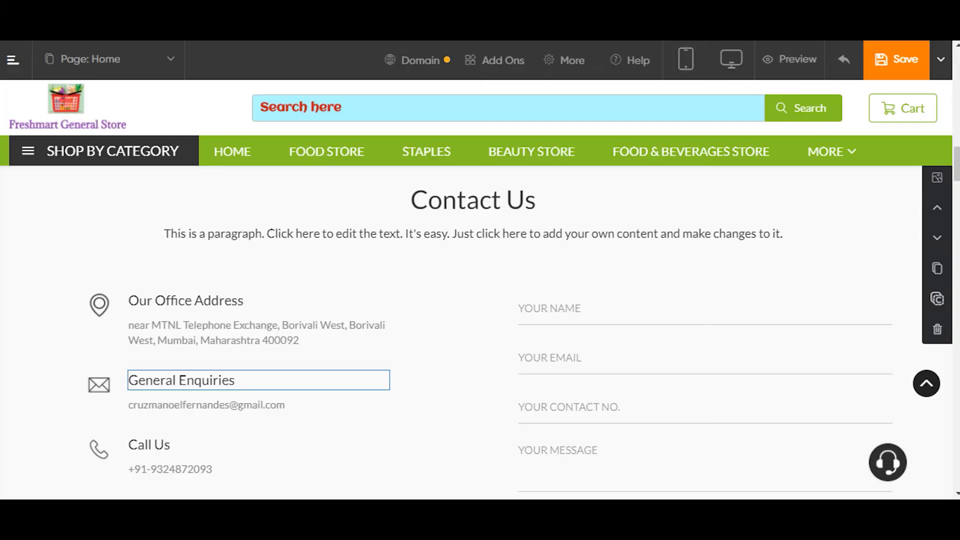
- Reload the website editor and link the "General Enquiries" text in the Home page's Contact Us section to the General Enquiry form
right_click(725, 41)
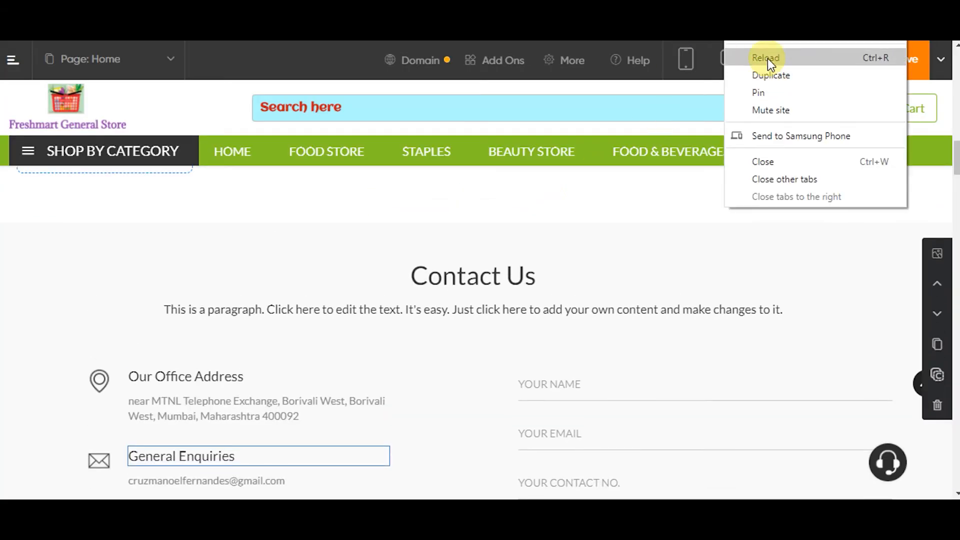
left_click(766, 58)
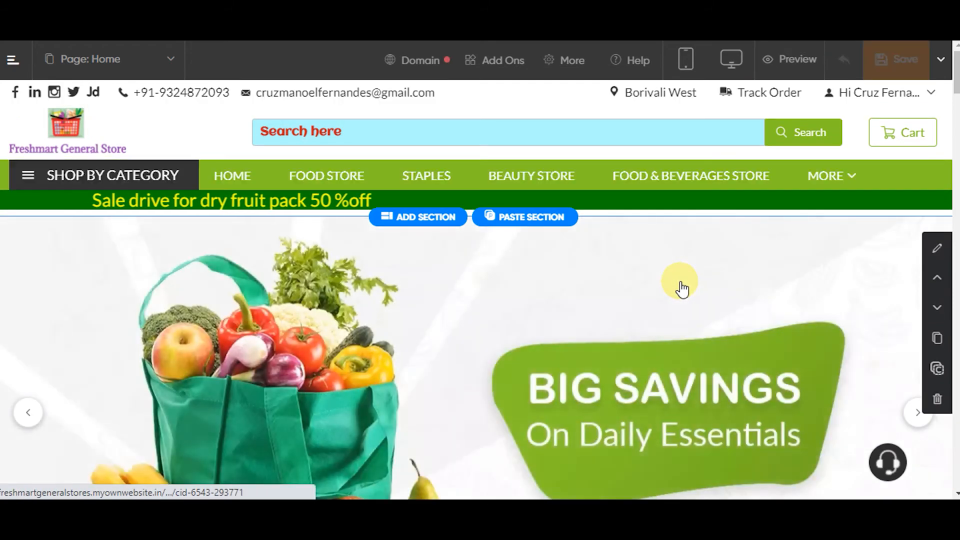
scroll(580, 280, "down", 2)
scroll(588, 250, "down", 15)
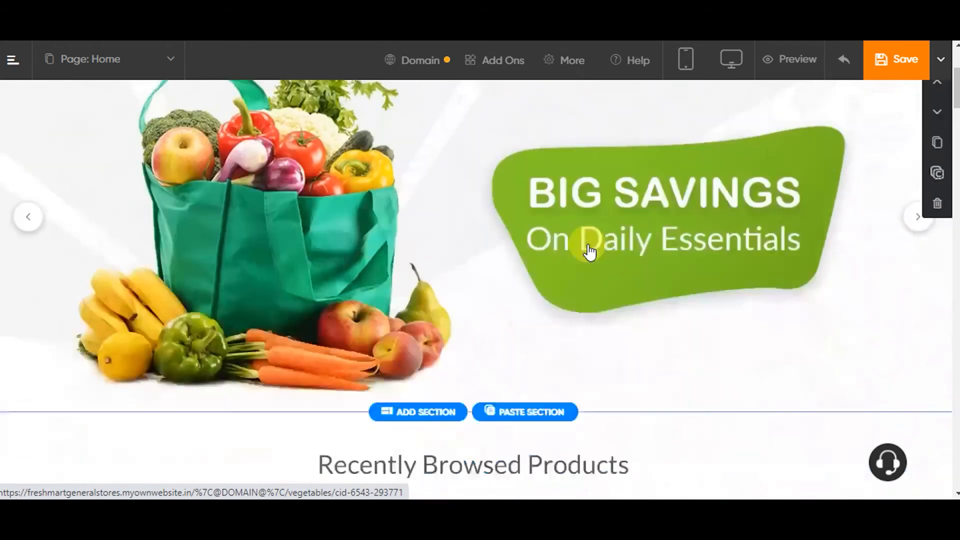
scroll(588, 246, "down", 12)
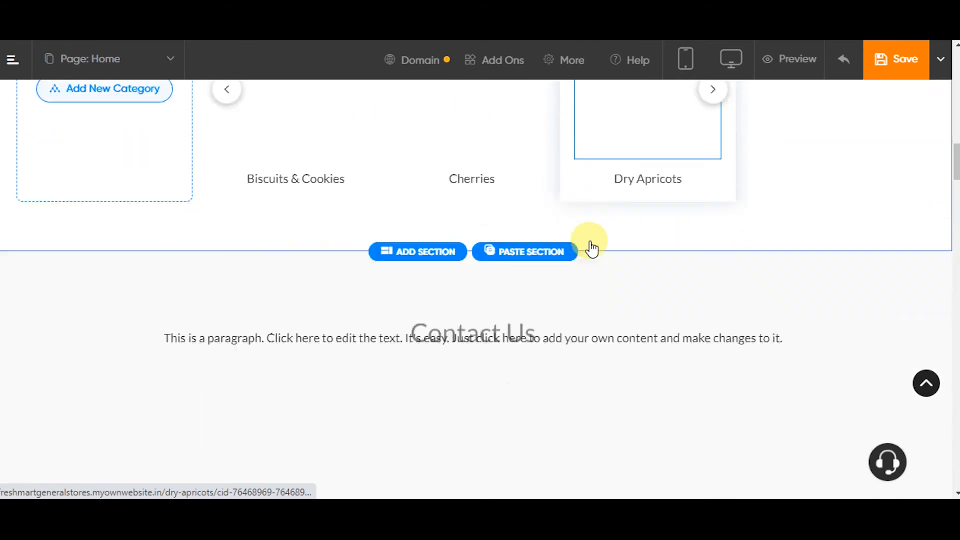
scroll(590, 240, "up", 3)
scroll(590, 240, "down", 1)
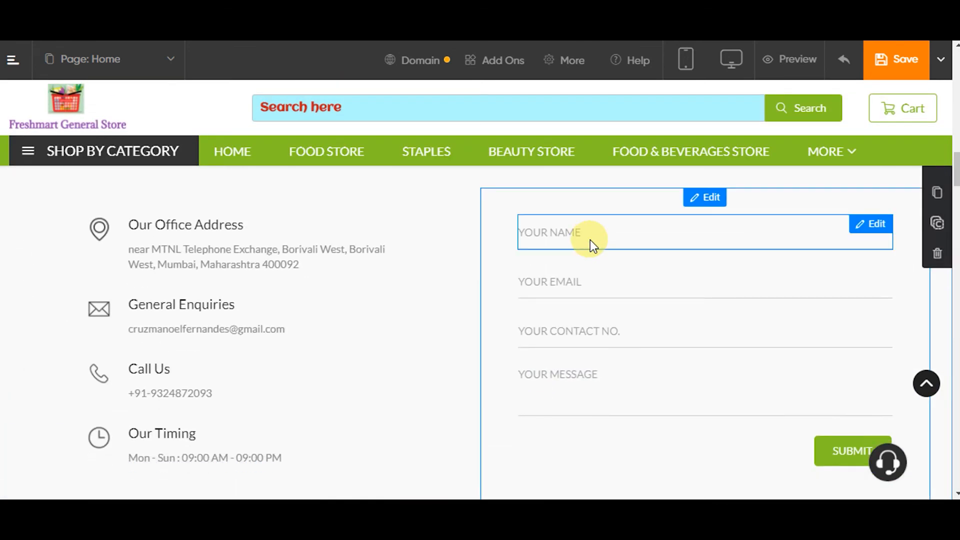
left_click(241, 302)
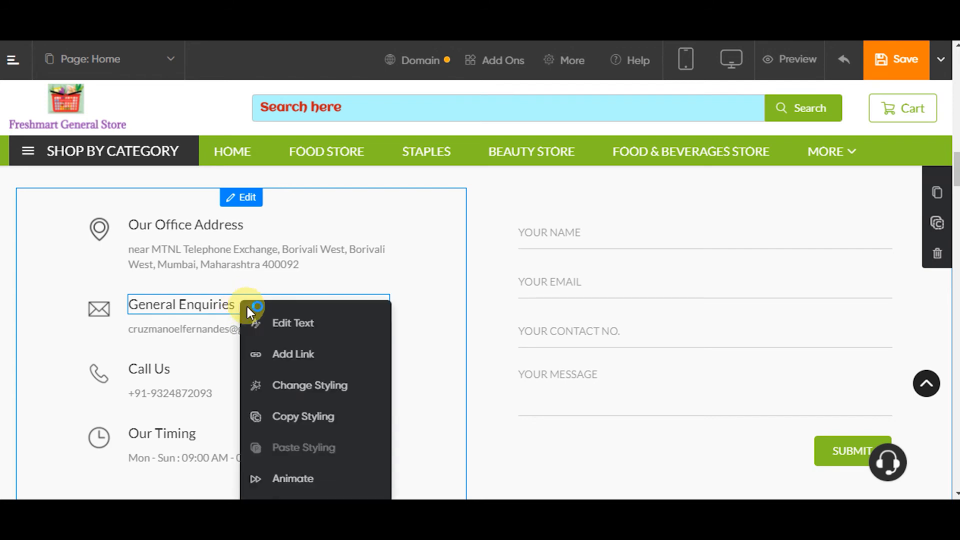
left_click(297, 358)
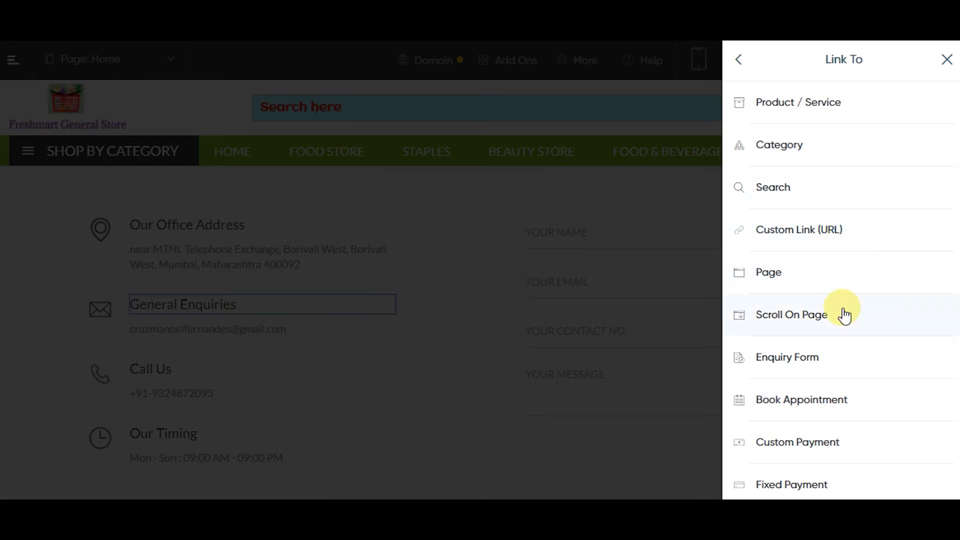
left_click(807, 365)
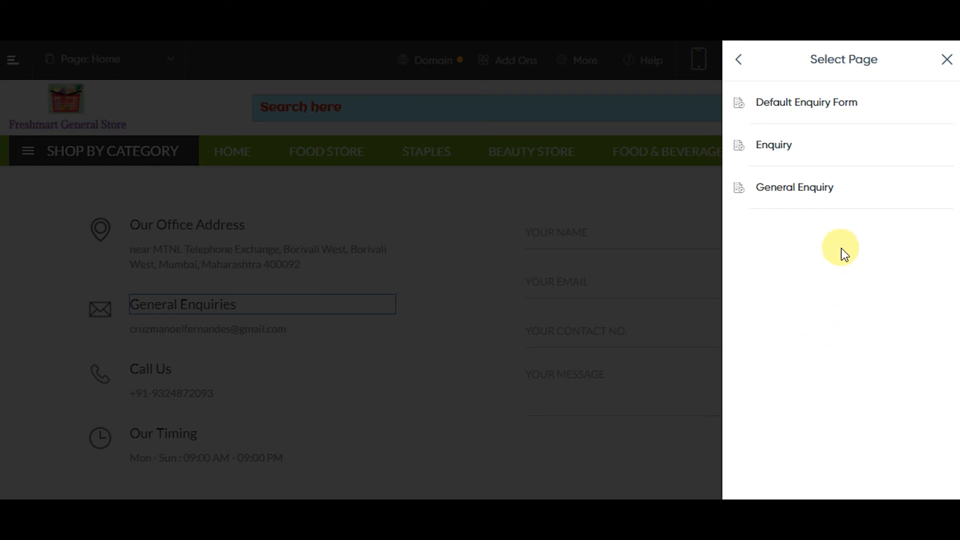
left_click(796, 189)
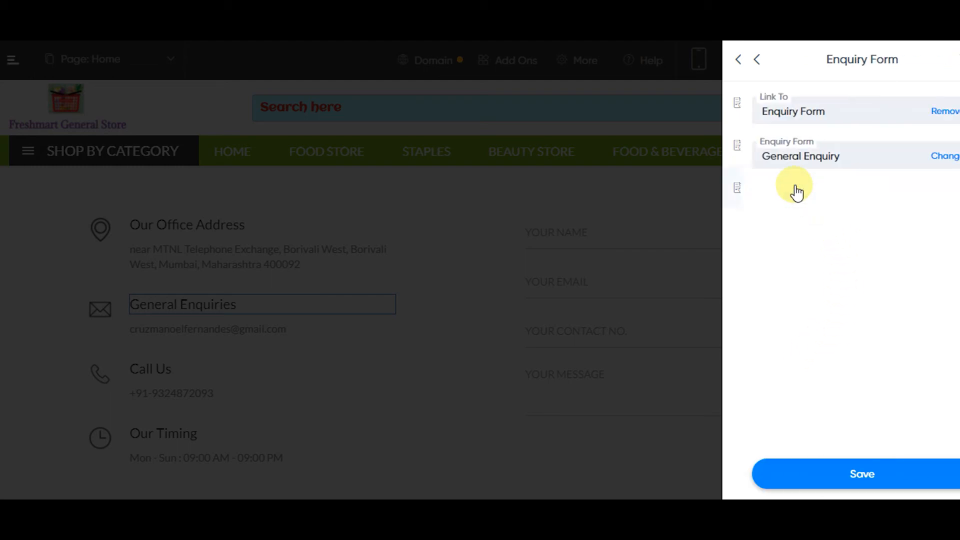
left_click(851, 475)
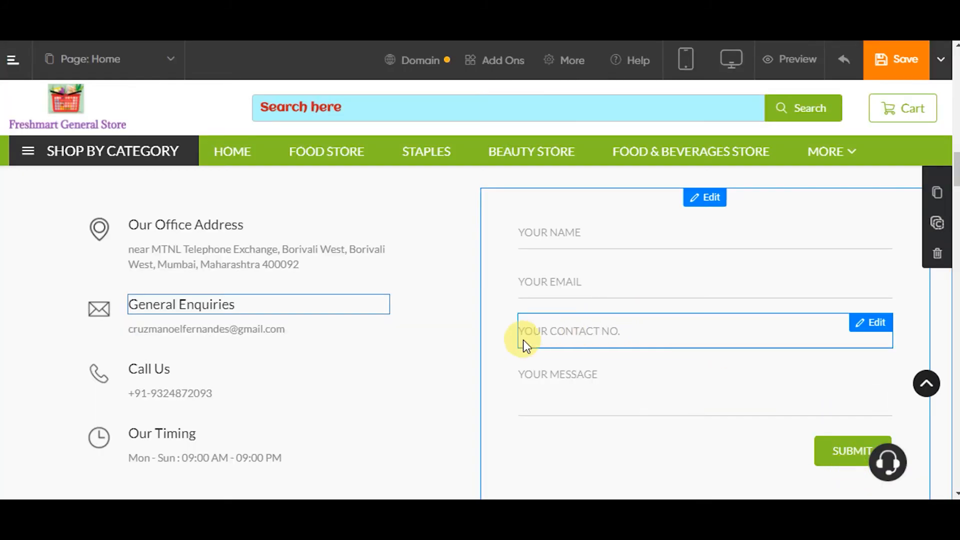
- Follow the "General Enquiries" link and enter "what is you whatsapp group number that can resolve customer needs ?" as the enquiry
right_click(245, 305)
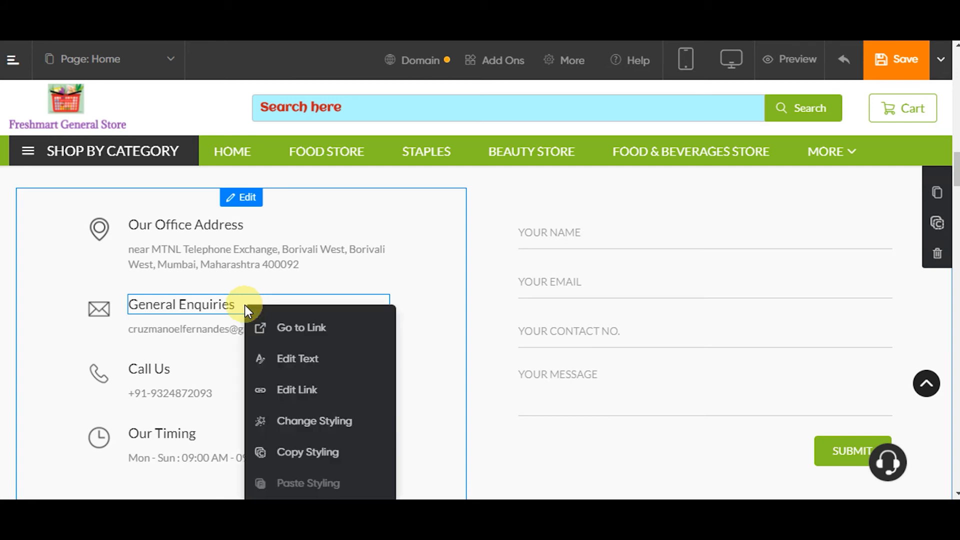
left_click(302, 329)
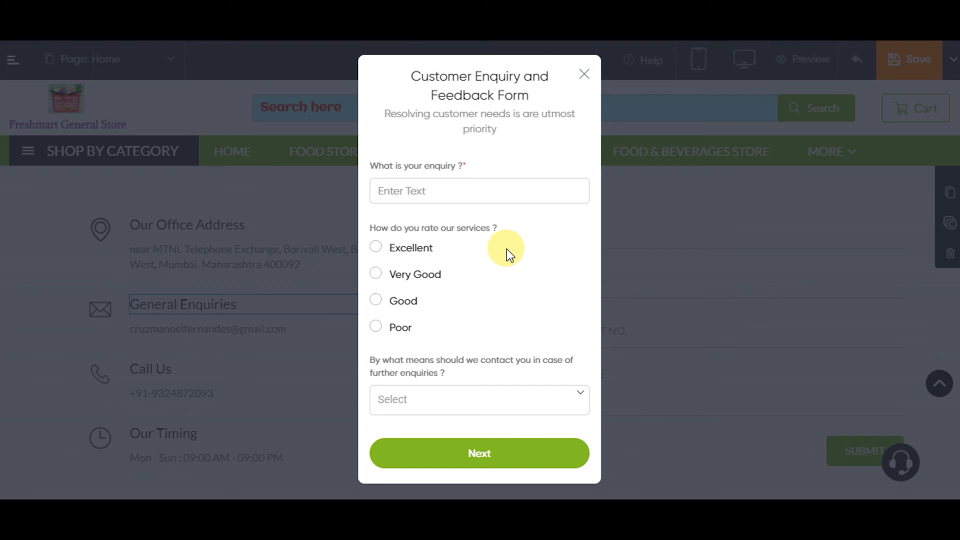
left_click(407, 190)
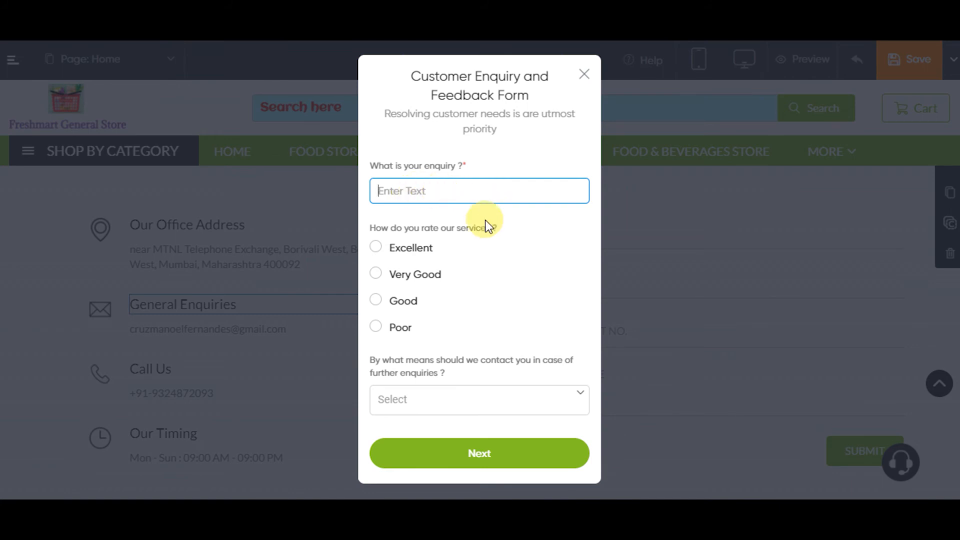
type("what is you")
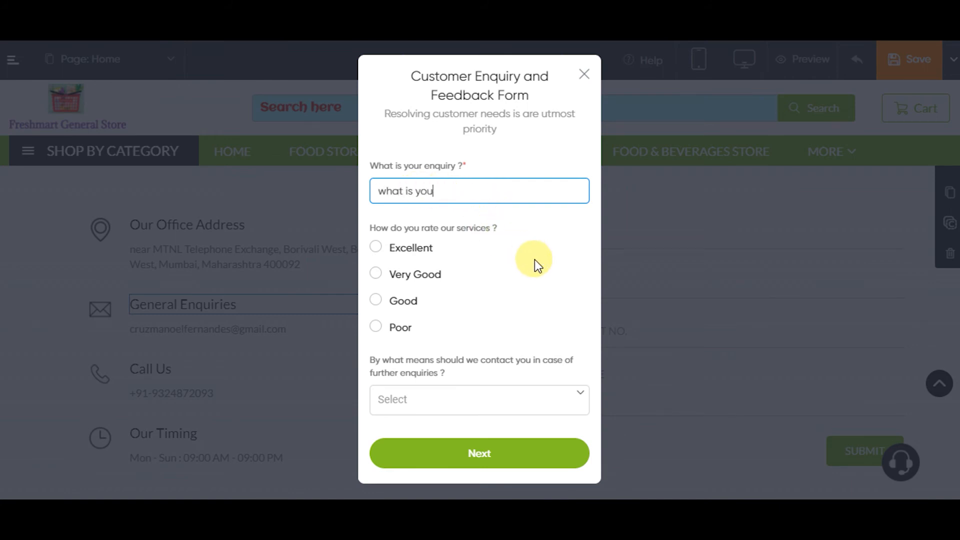
type(" whatsapp group number")
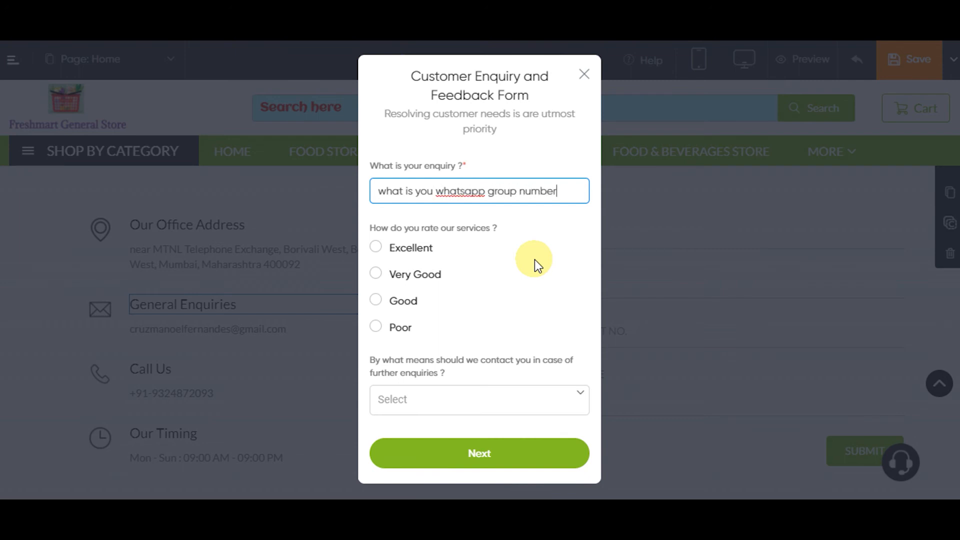
type(" that car reso")
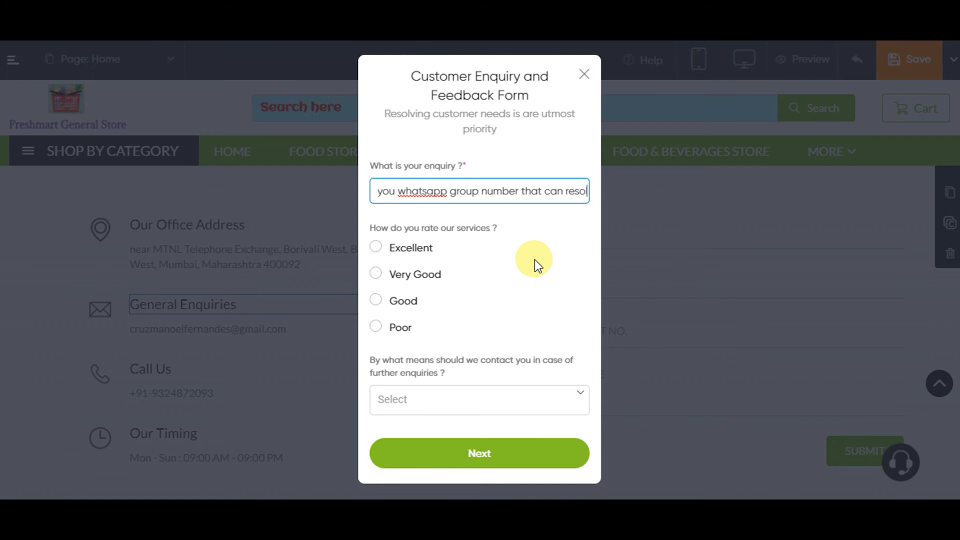
type("lve customer needs ?")
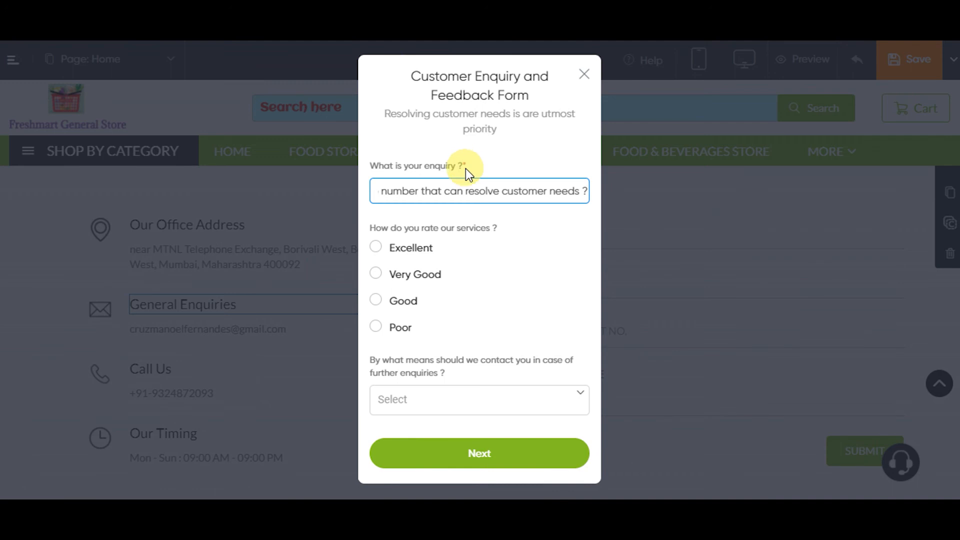
left_click(567, 190)
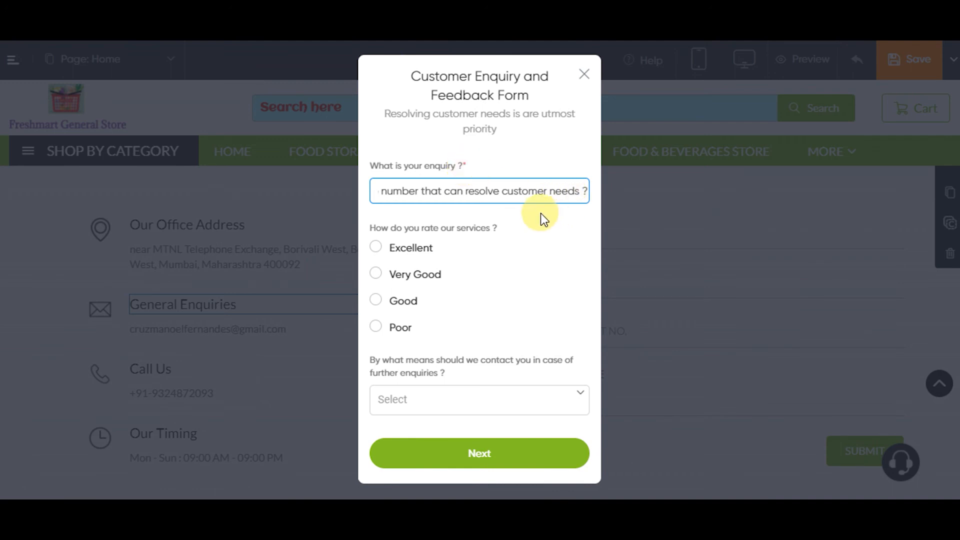
left_click(525, 216)
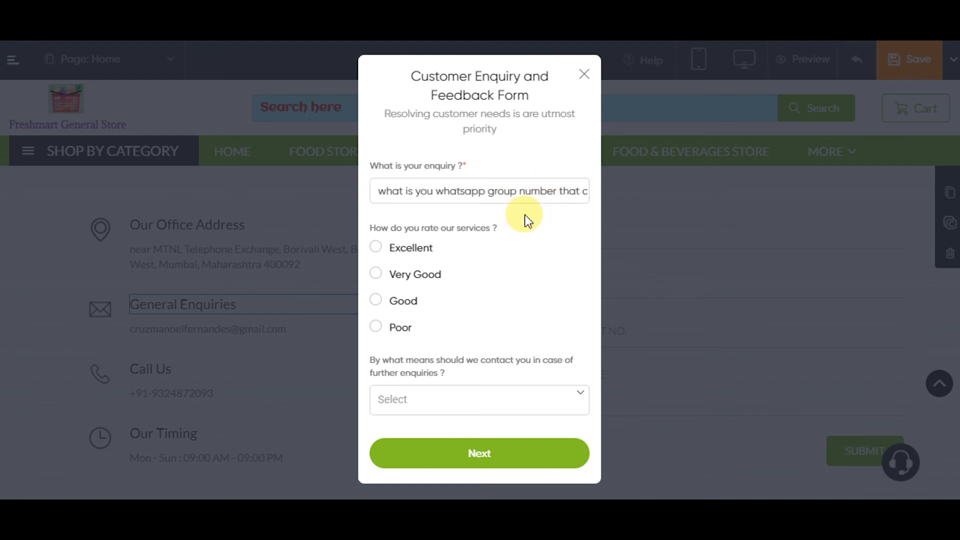
- Try the service ratings, settling on Poor, and choose Mobile as the contact method for further enquiries
left_click(378, 249)
left_click(376, 275)
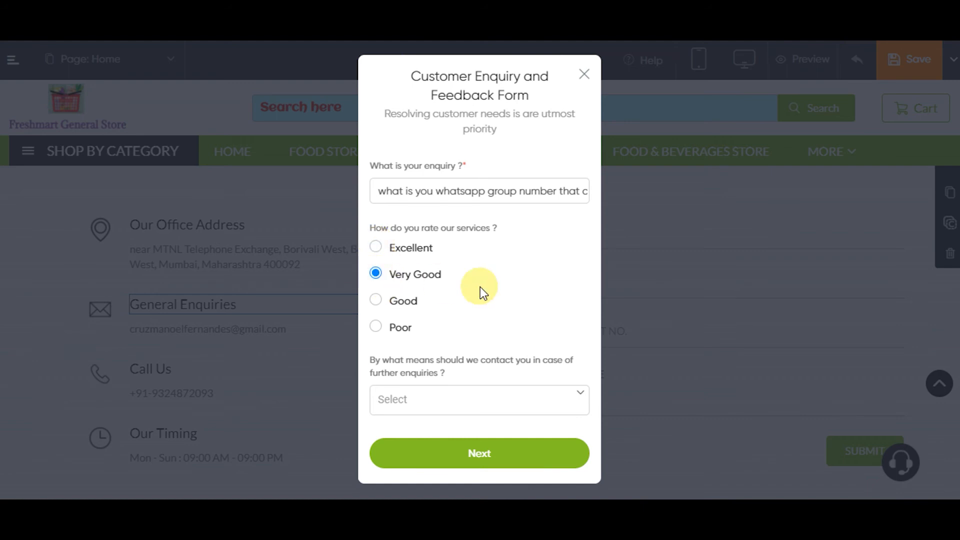
left_click(376, 327)
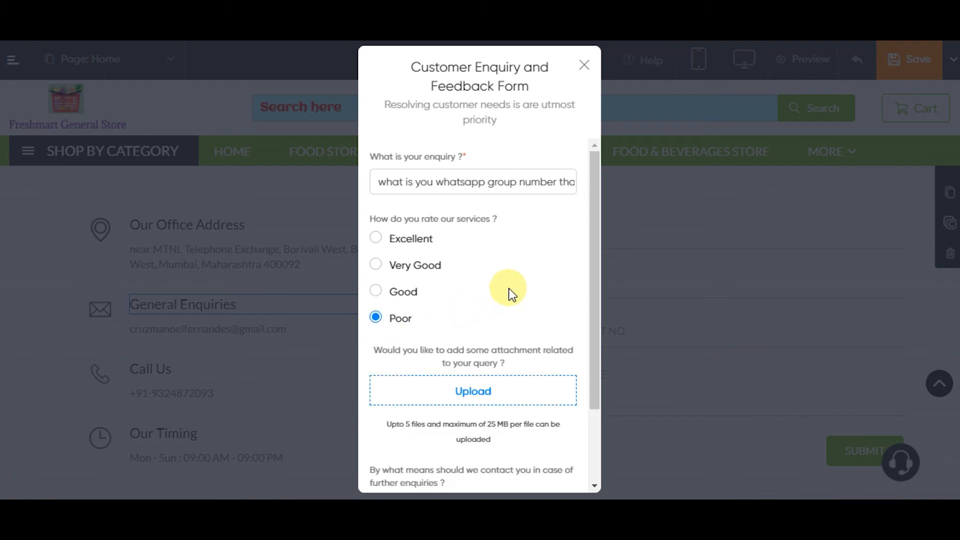
scroll(500, 302, "down", 2)
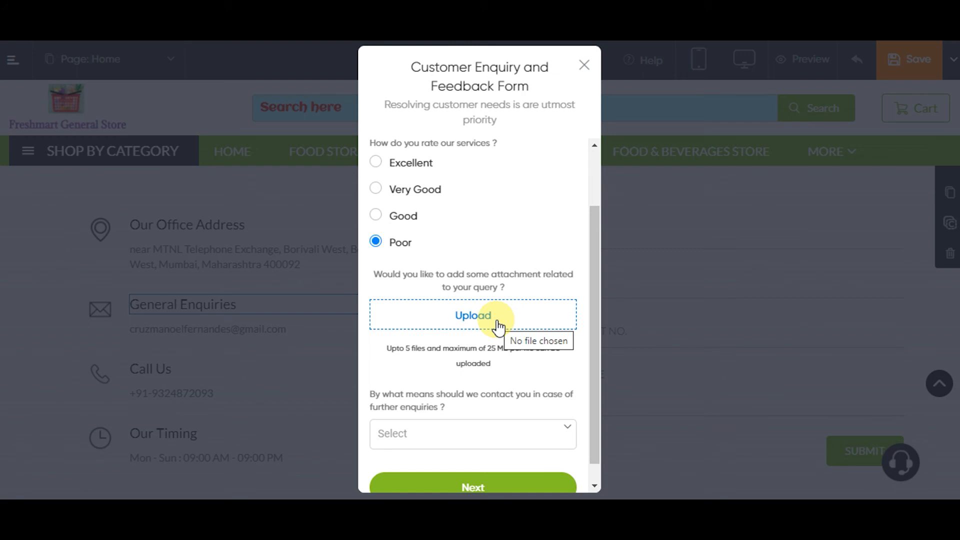
scroll(493, 355, "down", 1)
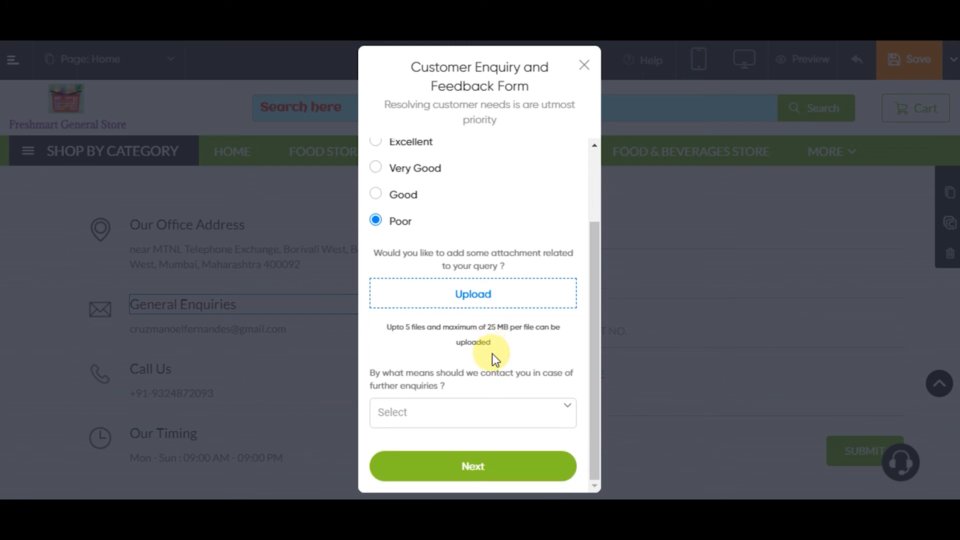
left_click(542, 412)
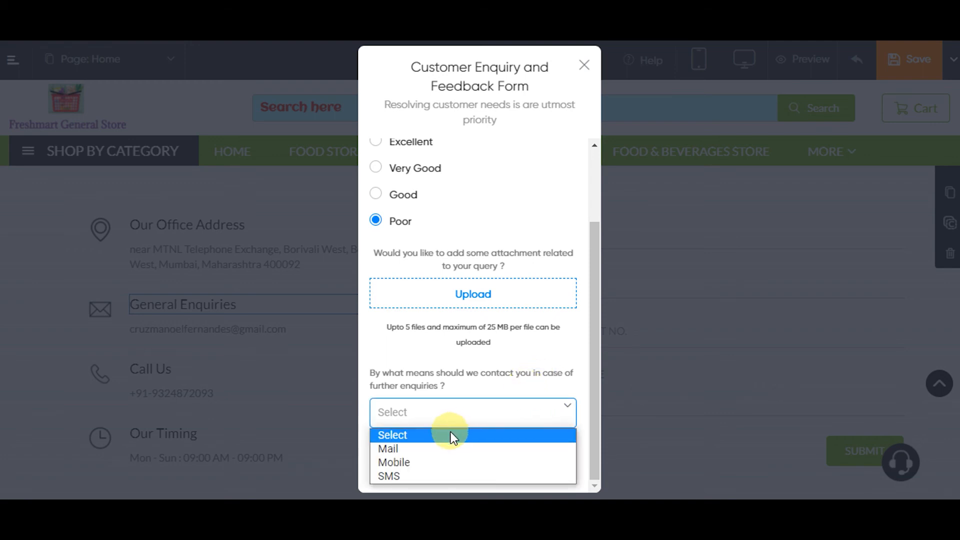
left_click(408, 468)
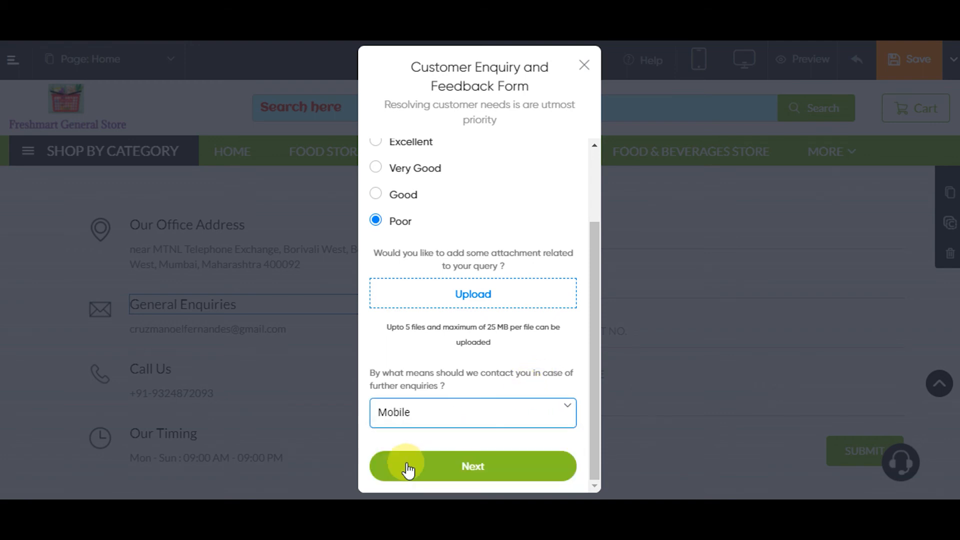
- Review the answers, proceed to the contact details, and submit the enquiry with the message left empty
scroll(514, 377, "up", 2)
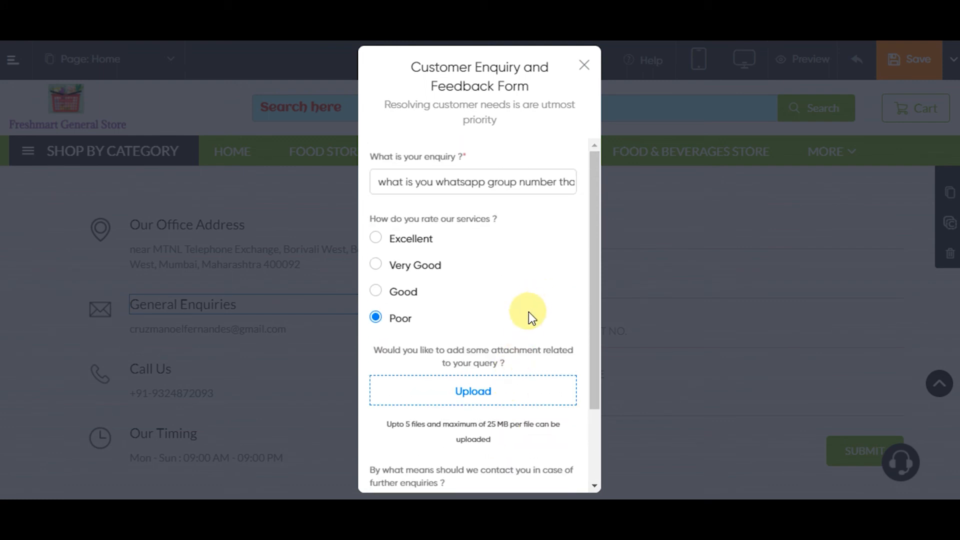
scroll(529, 311, "down", 3)
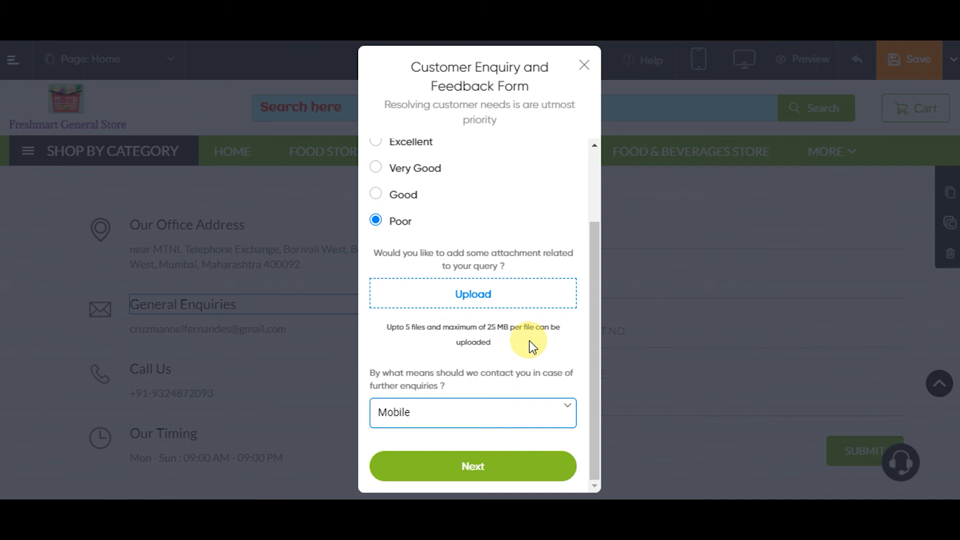
scroll(529, 345, "up", 2)
scroll(514, 291, "down", 2)
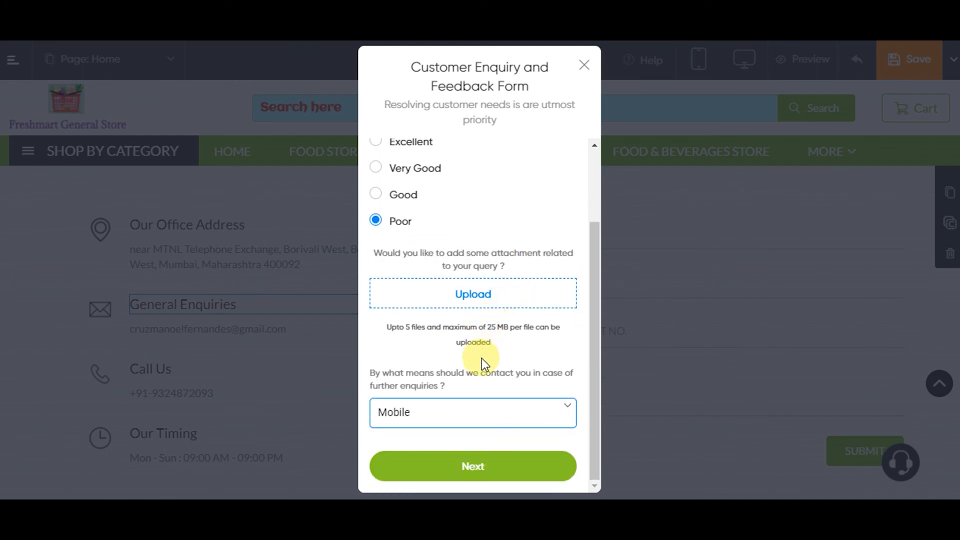
left_click(481, 472)
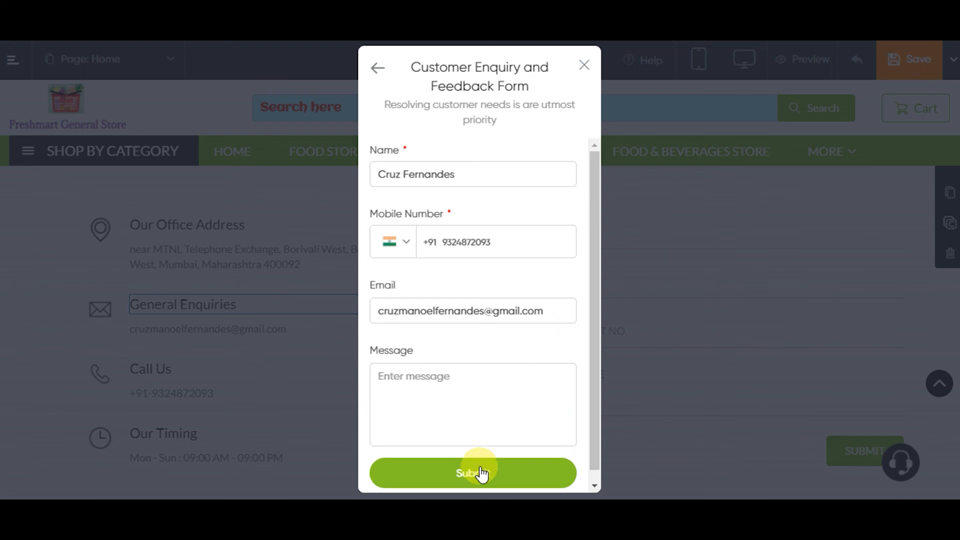
left_click(472, 379)
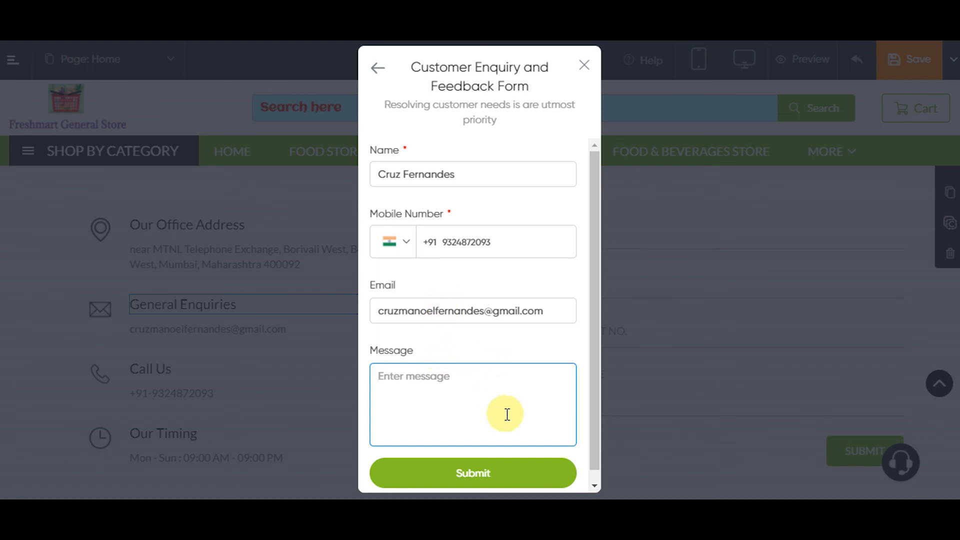
left_click(493, 479)
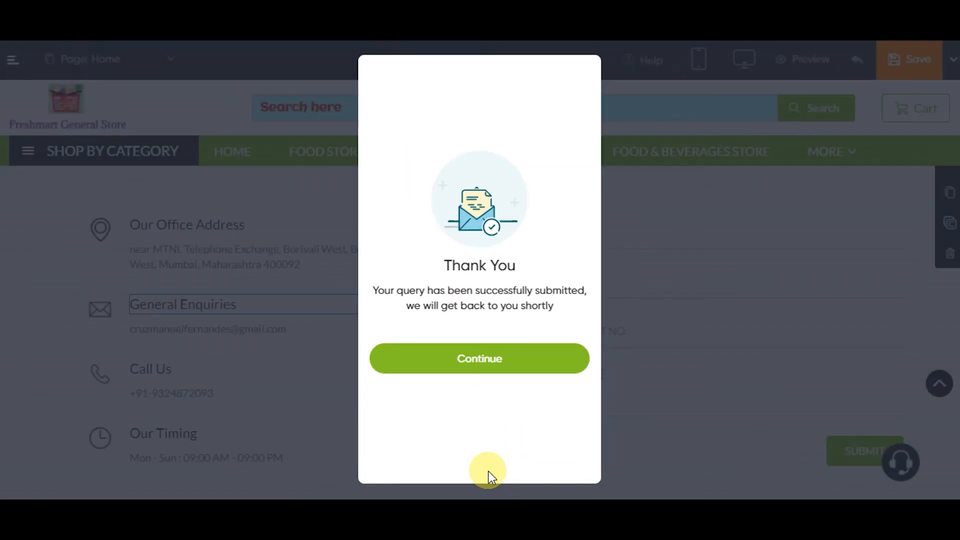